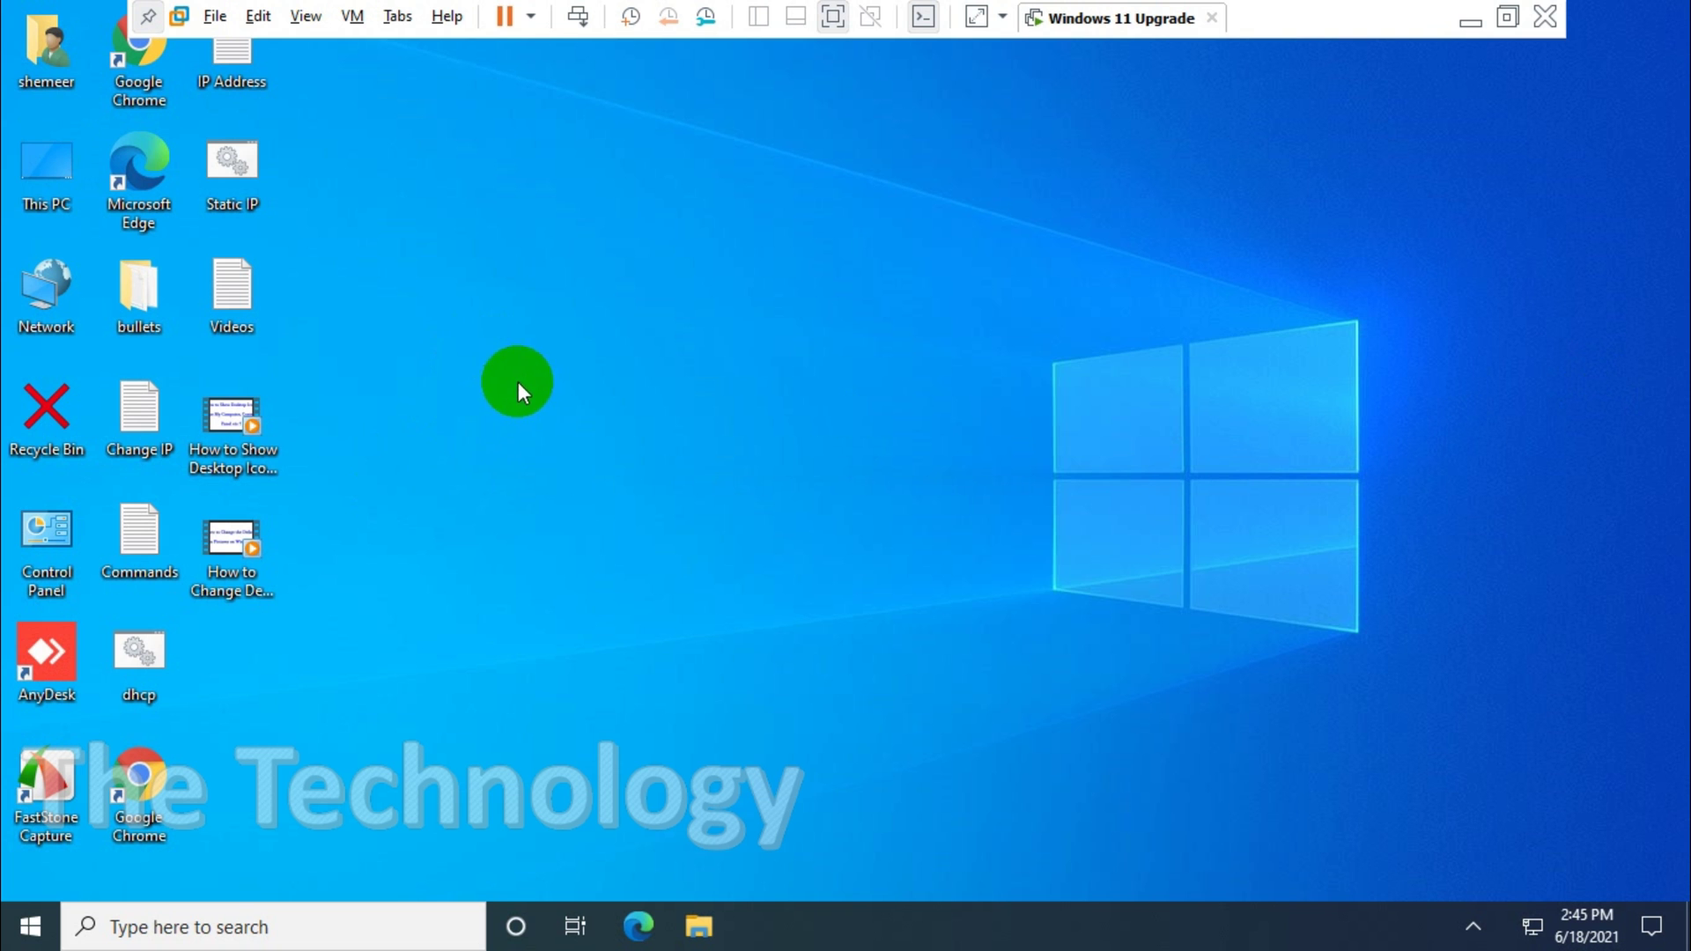
- Refresh the desktop and open This PC to show Local Disk (C:) and DVD Drive (D:)
{"action": "right_click", "coordinate": [528, 398]}
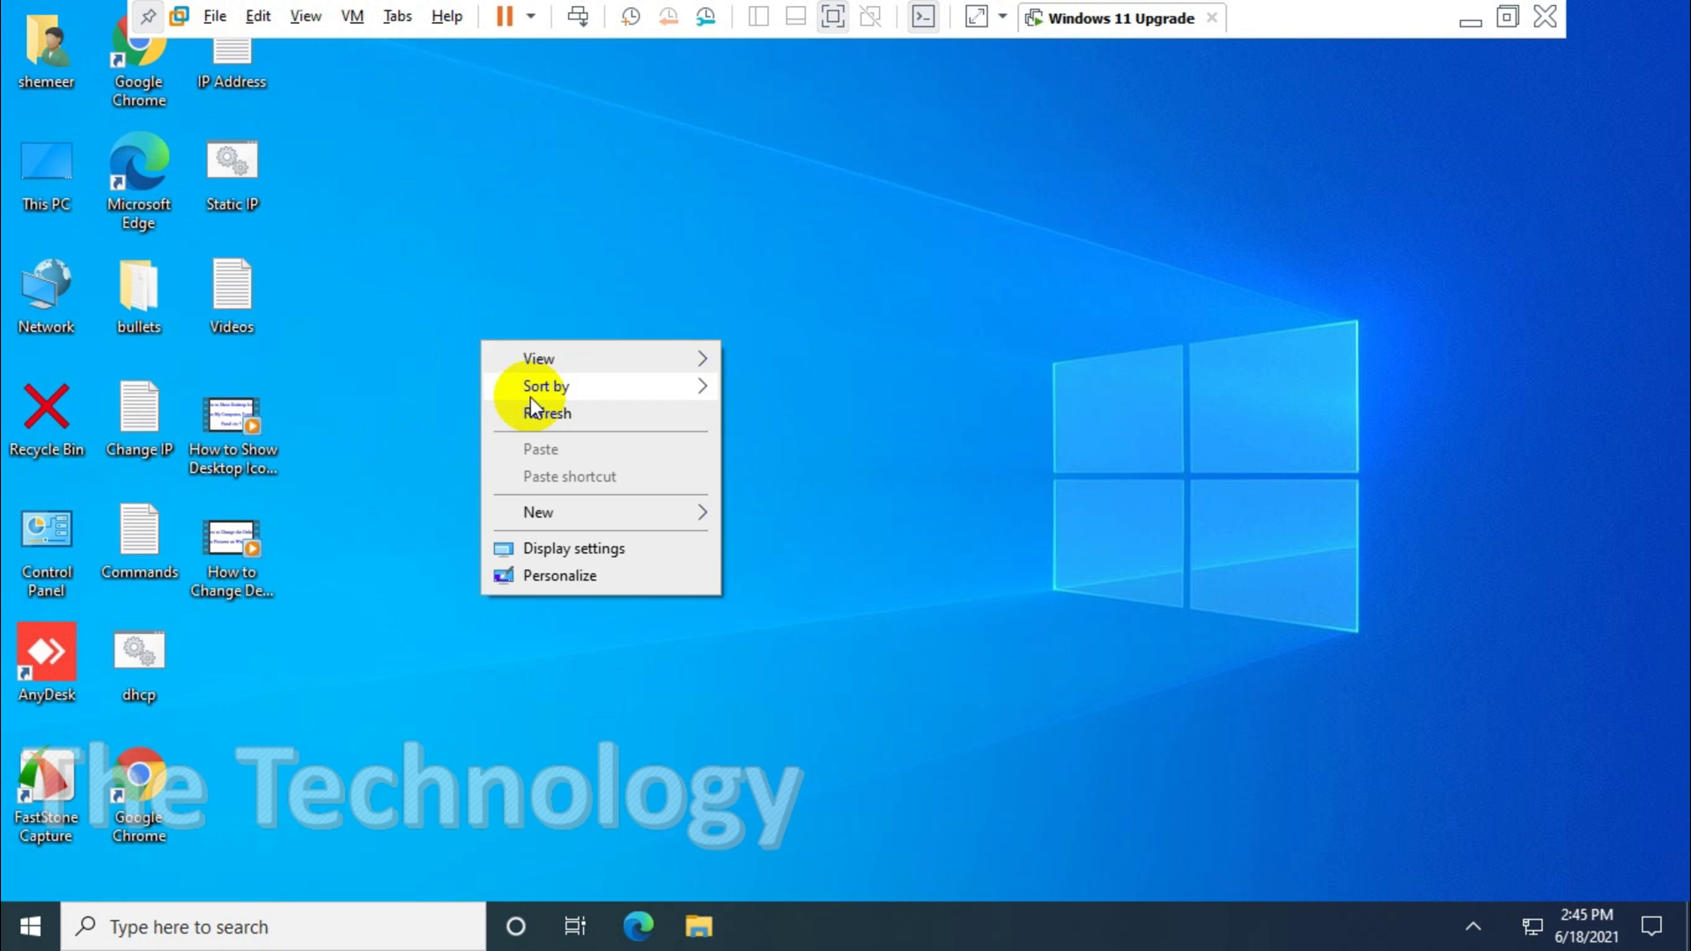
{"action": "left_click", "coordinate": [539, 414]}
{"action": "left_click", "coordinate": [55, 172]}
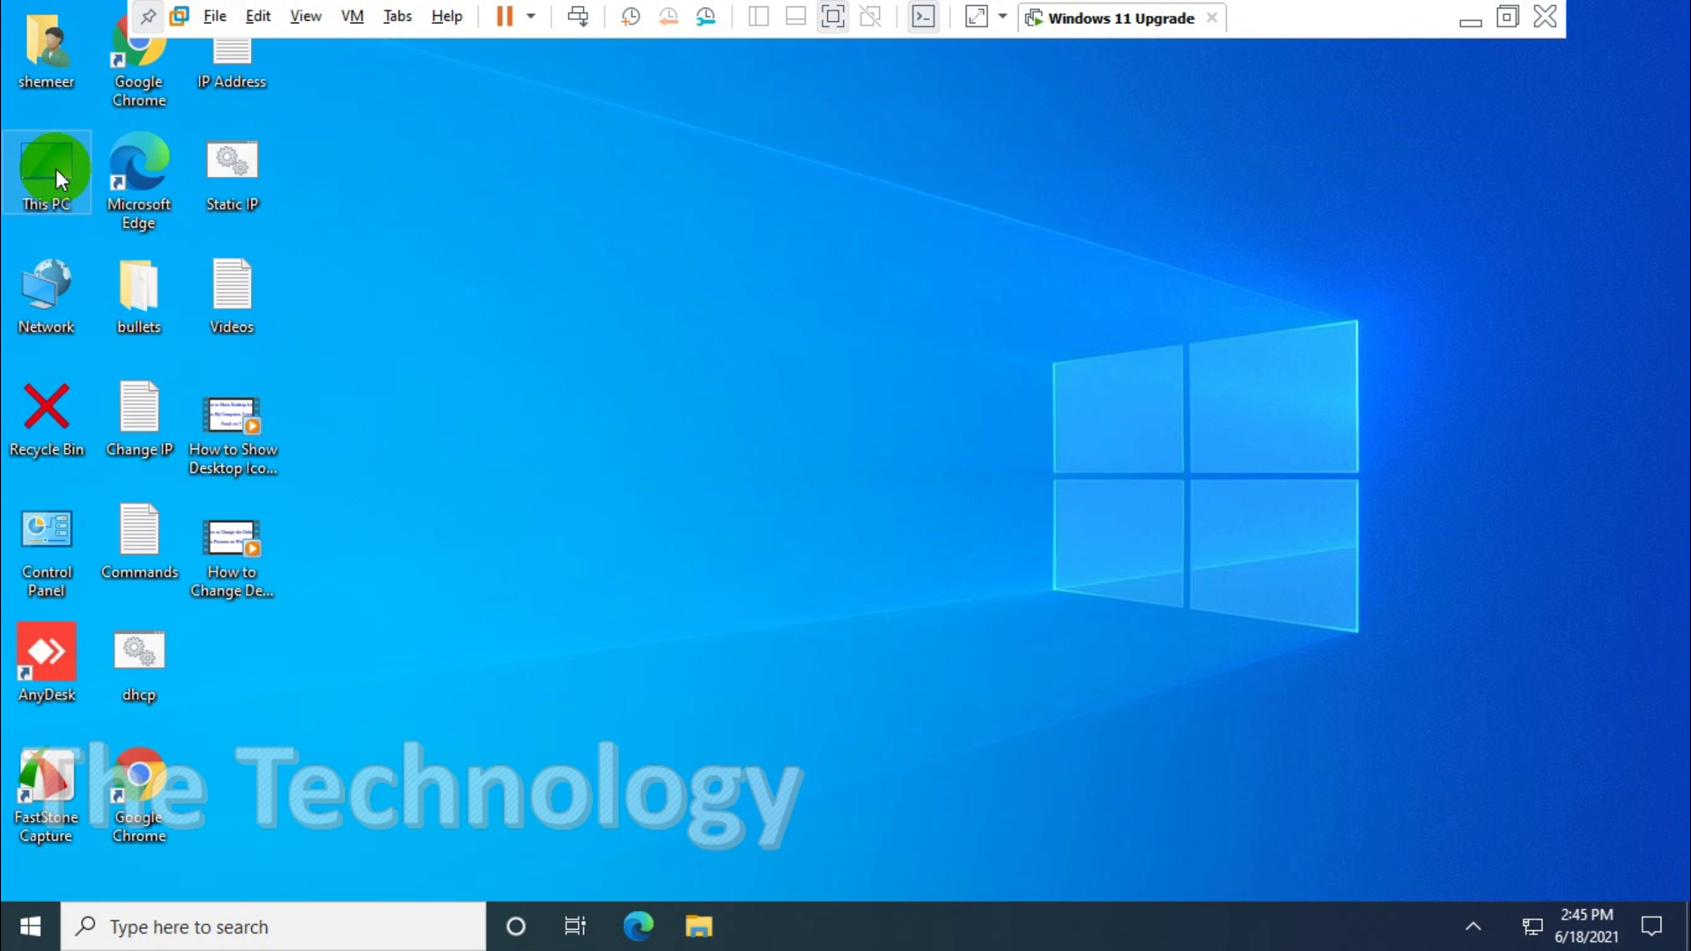
{"action": "left_click", "coordinate": [528, 278]}
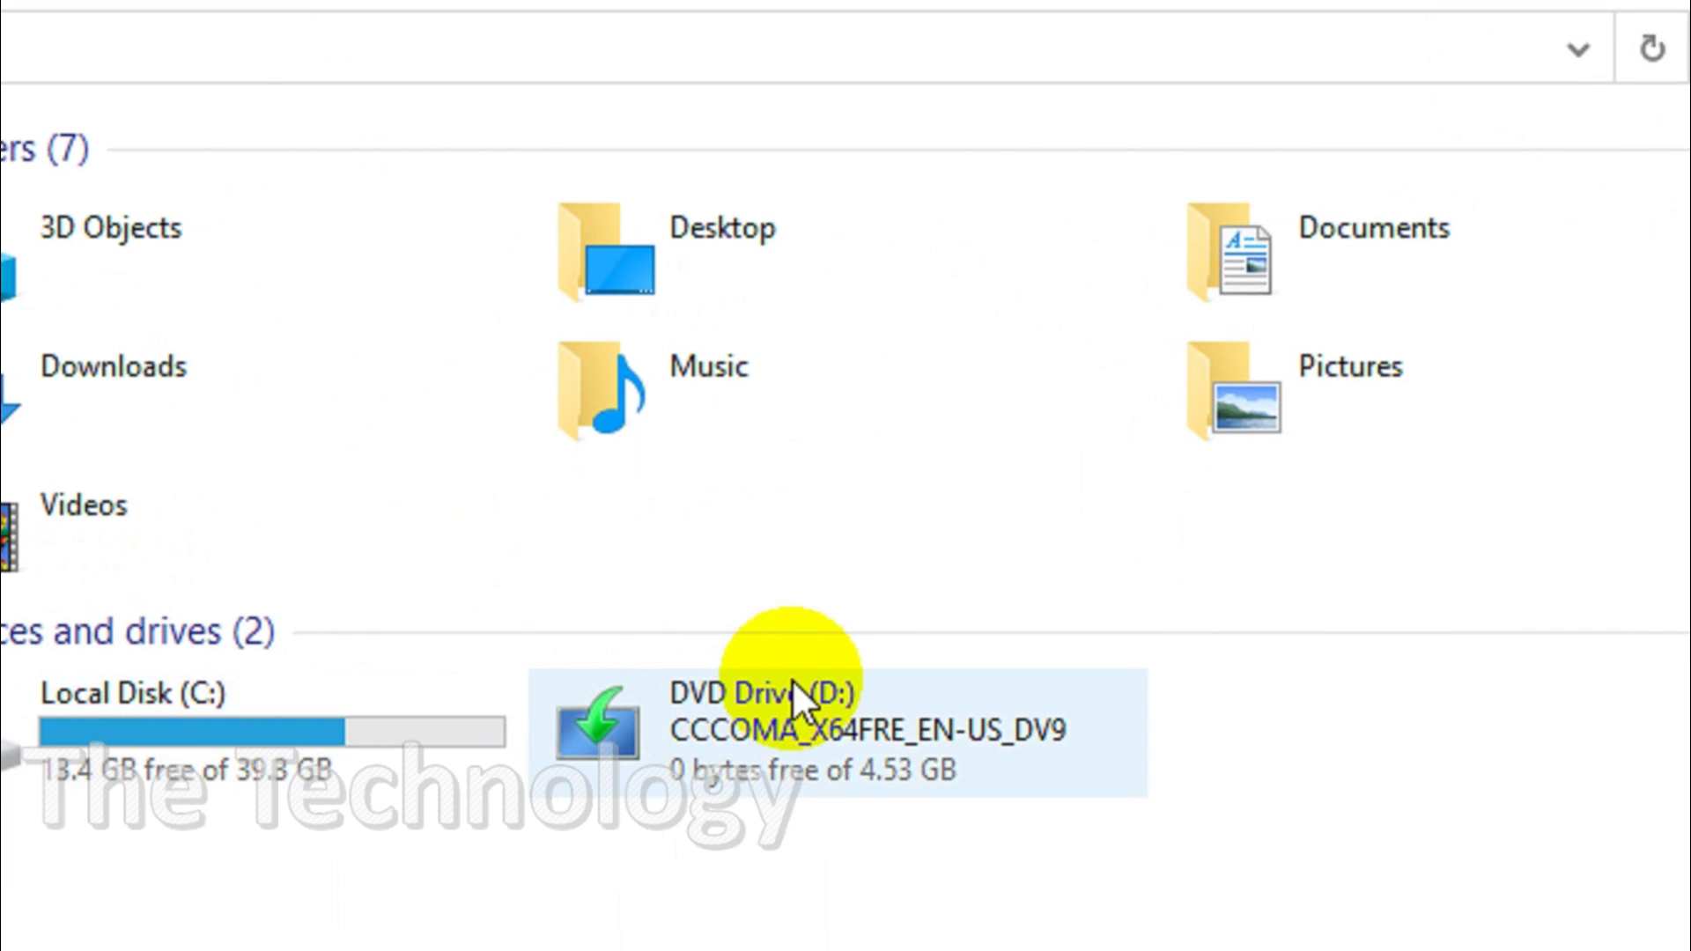
- Open DVD Drive (D:) and run the Windows 11 setup application from the disc
{"action": "double_click", "coordinate": [824, 508]}
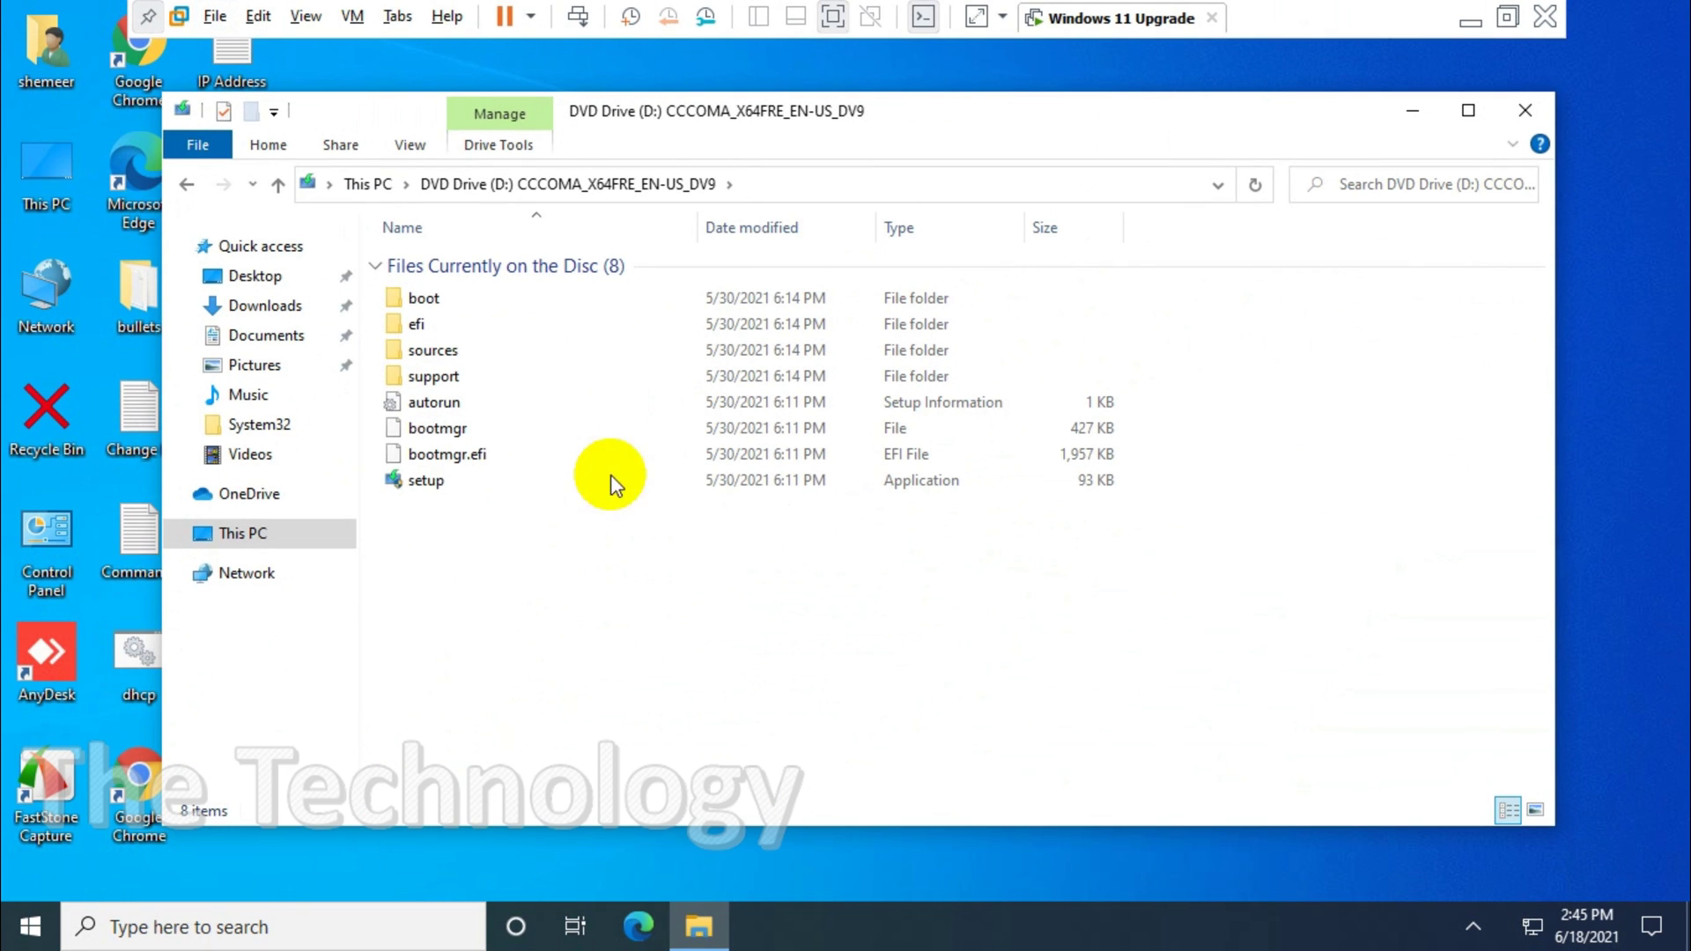
{"action": "double_click", "coordinate": [488, 484]}
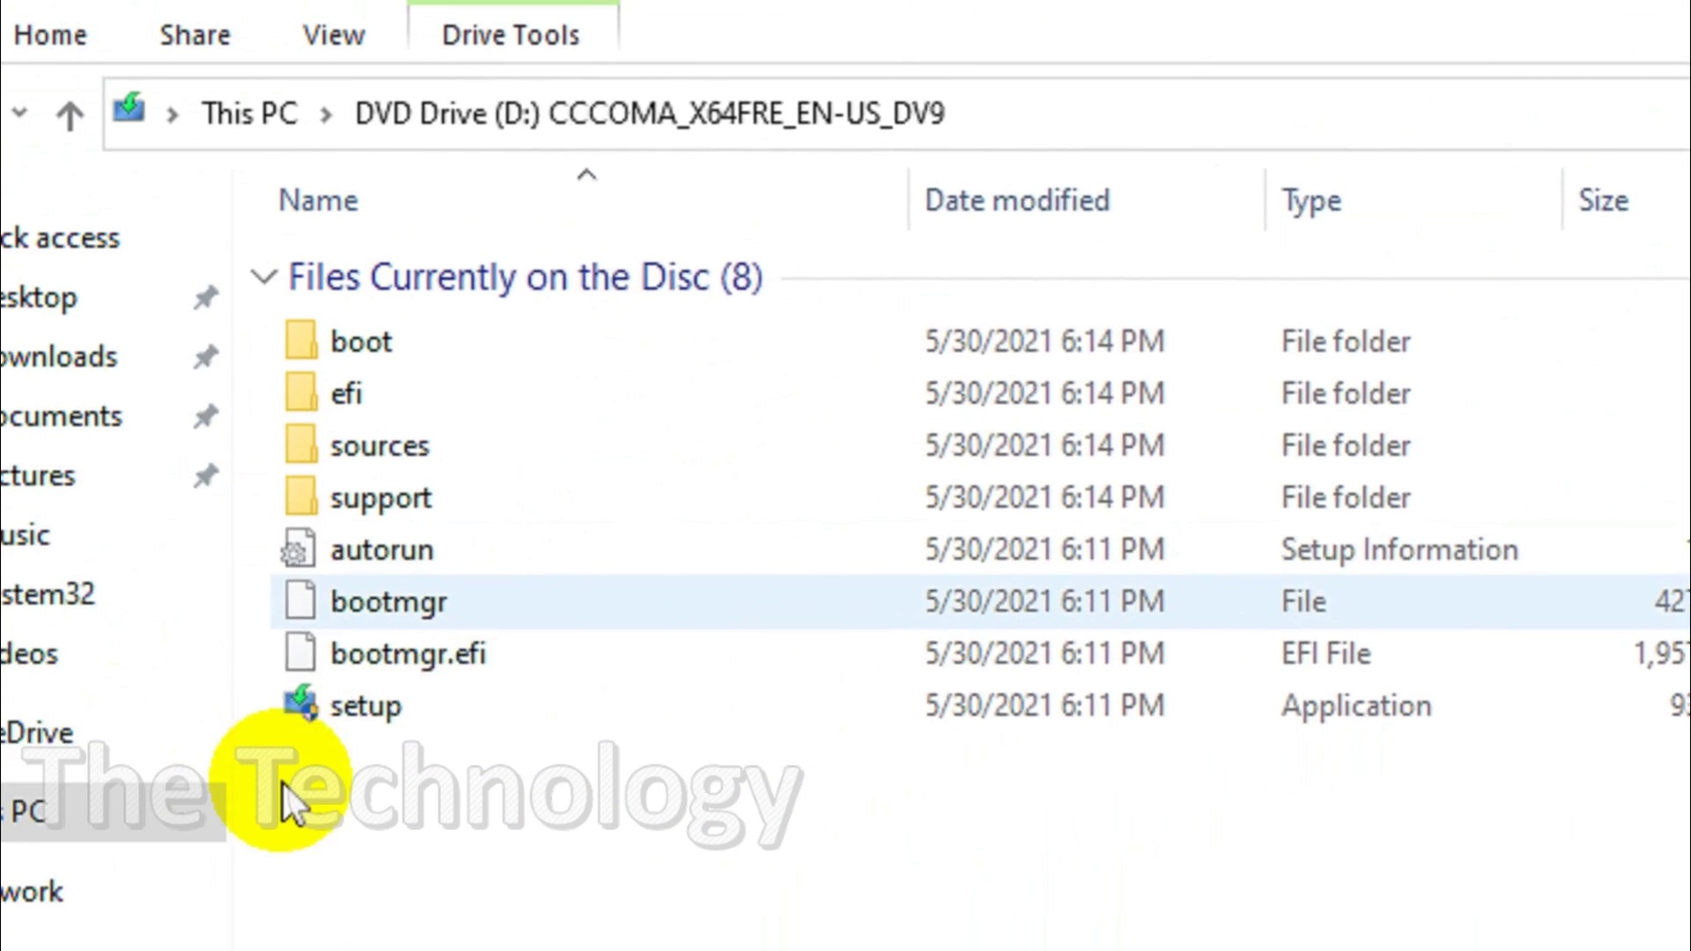
{"action": "left_click", "coordinate": [443, 680]}
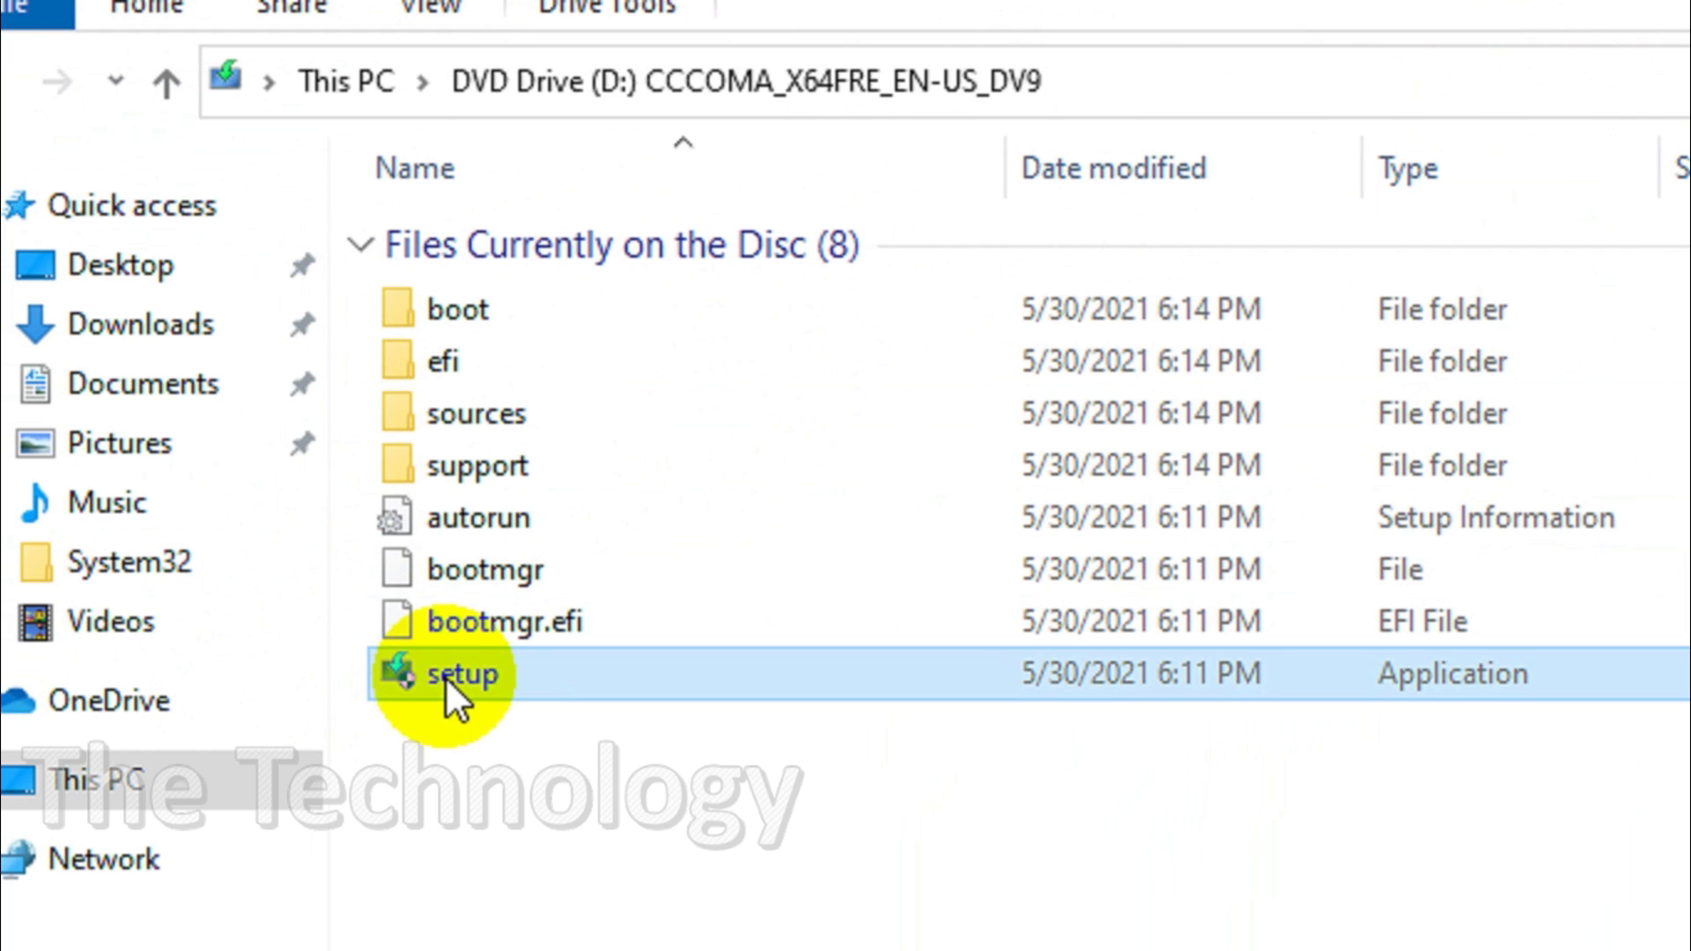
{"action": "double_click", "coordinate": [446, 676]}
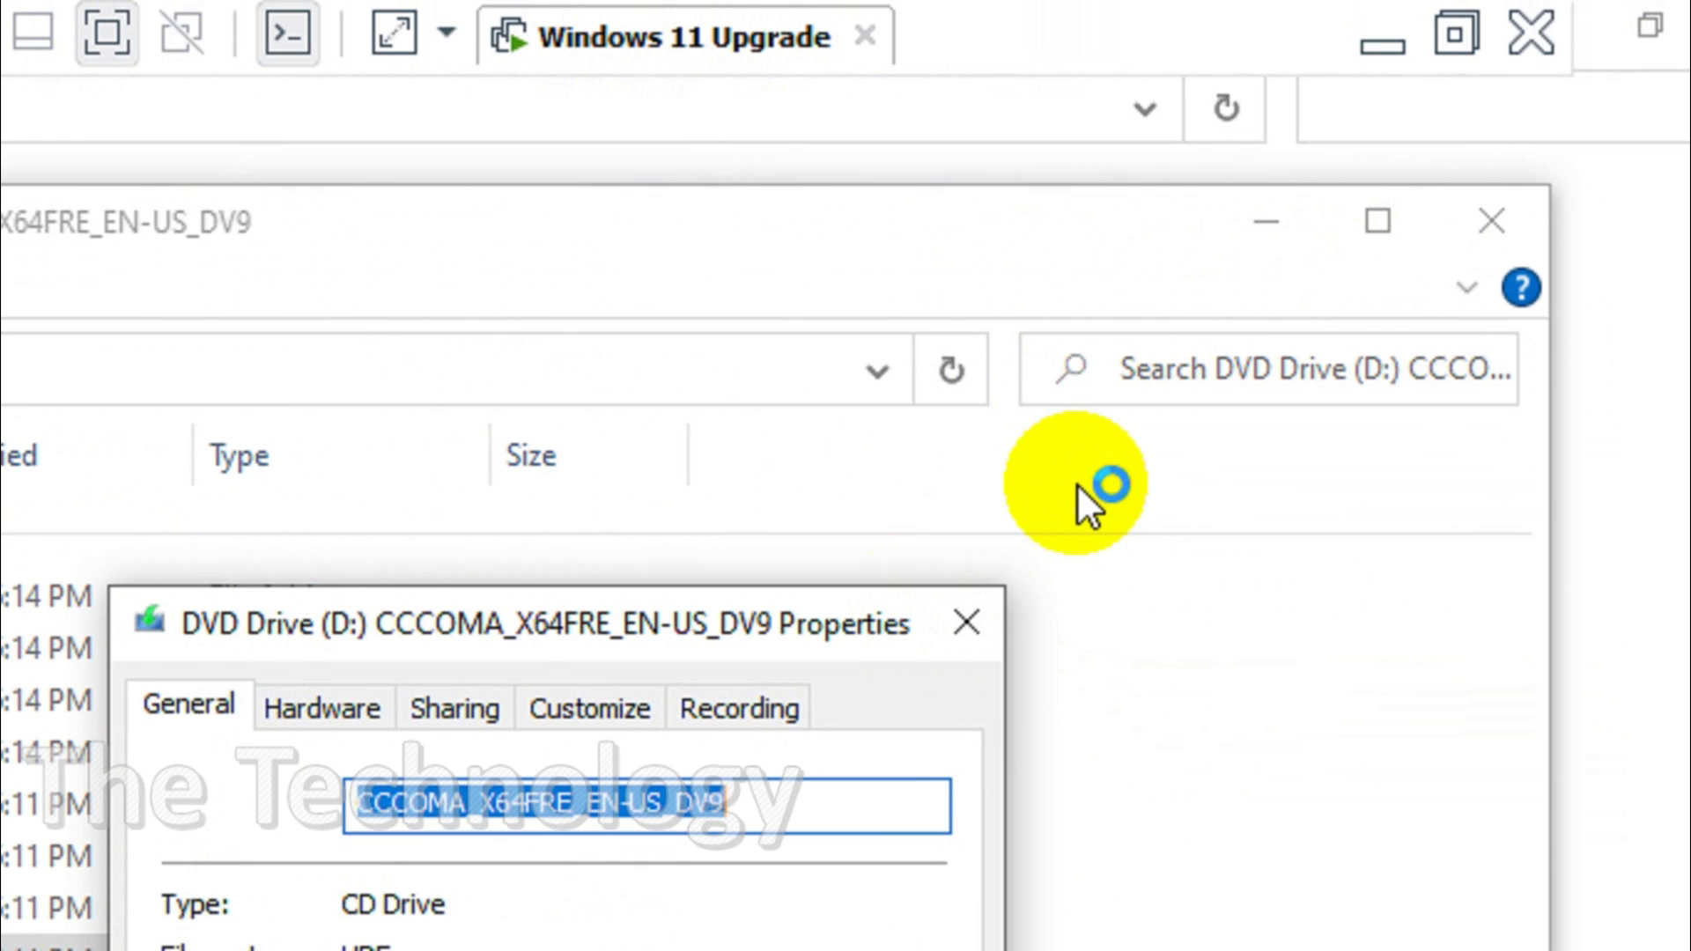
- Close the drive Properties dialog and minimize the drive's Explorer window
{"action": "left_click", "coordinate": [967, 622]}
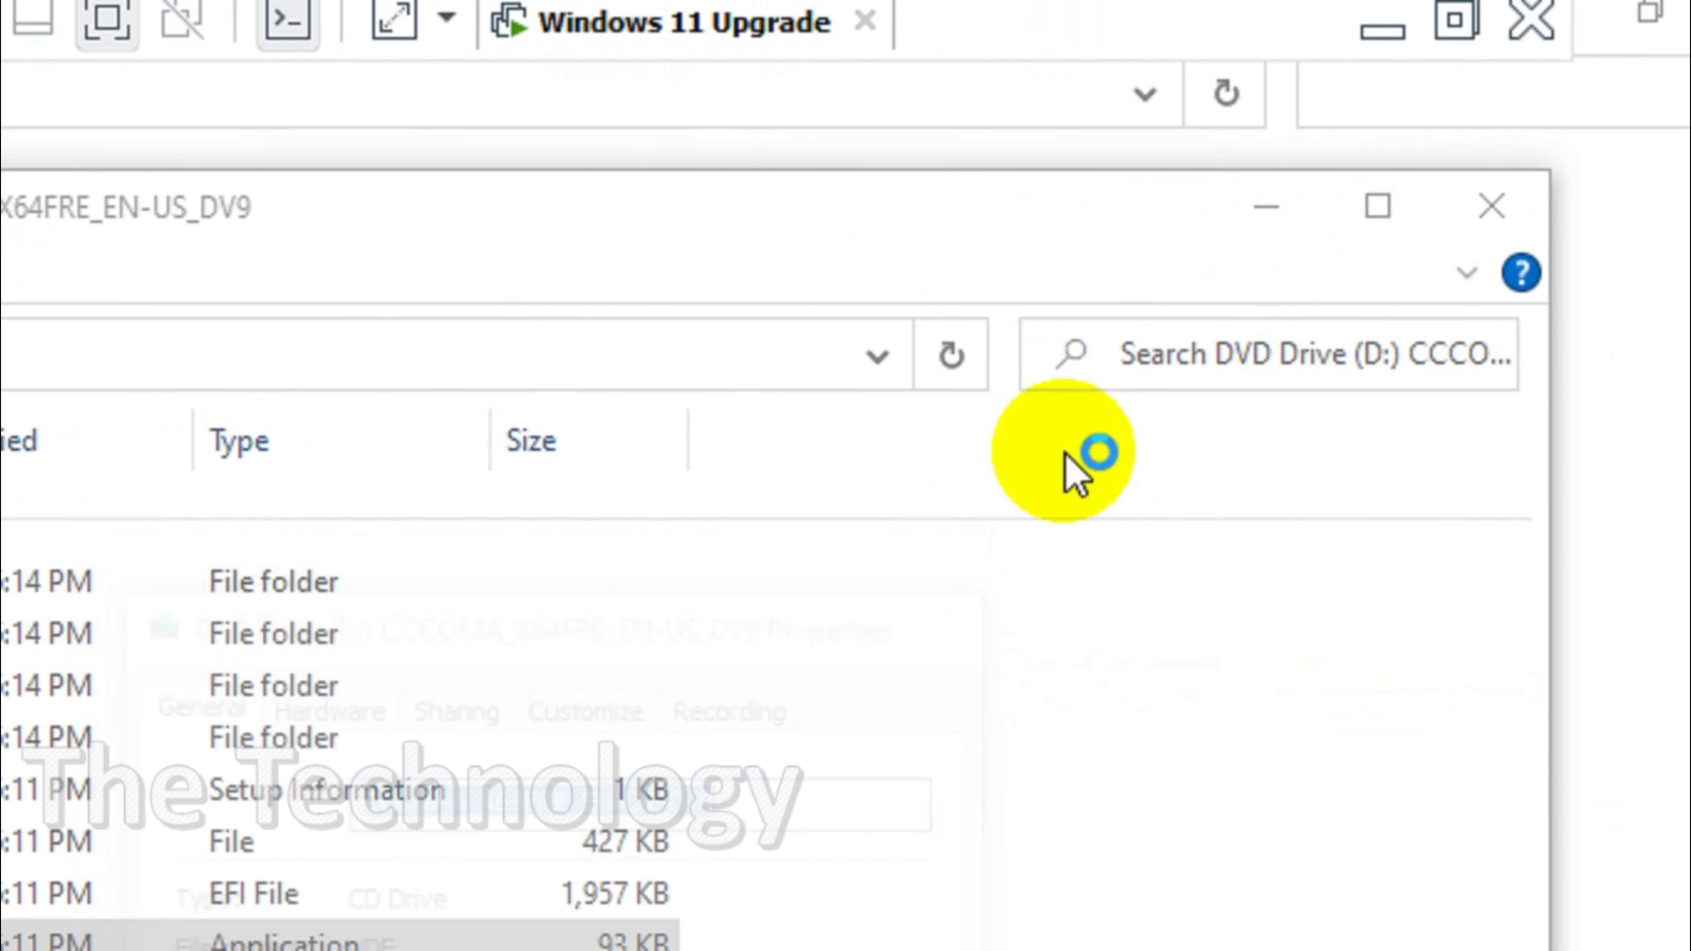
{"action": "left_click", "coordinate": [1270, 236]}
{"action": "left_click", "coordinate": [1689, 26]}
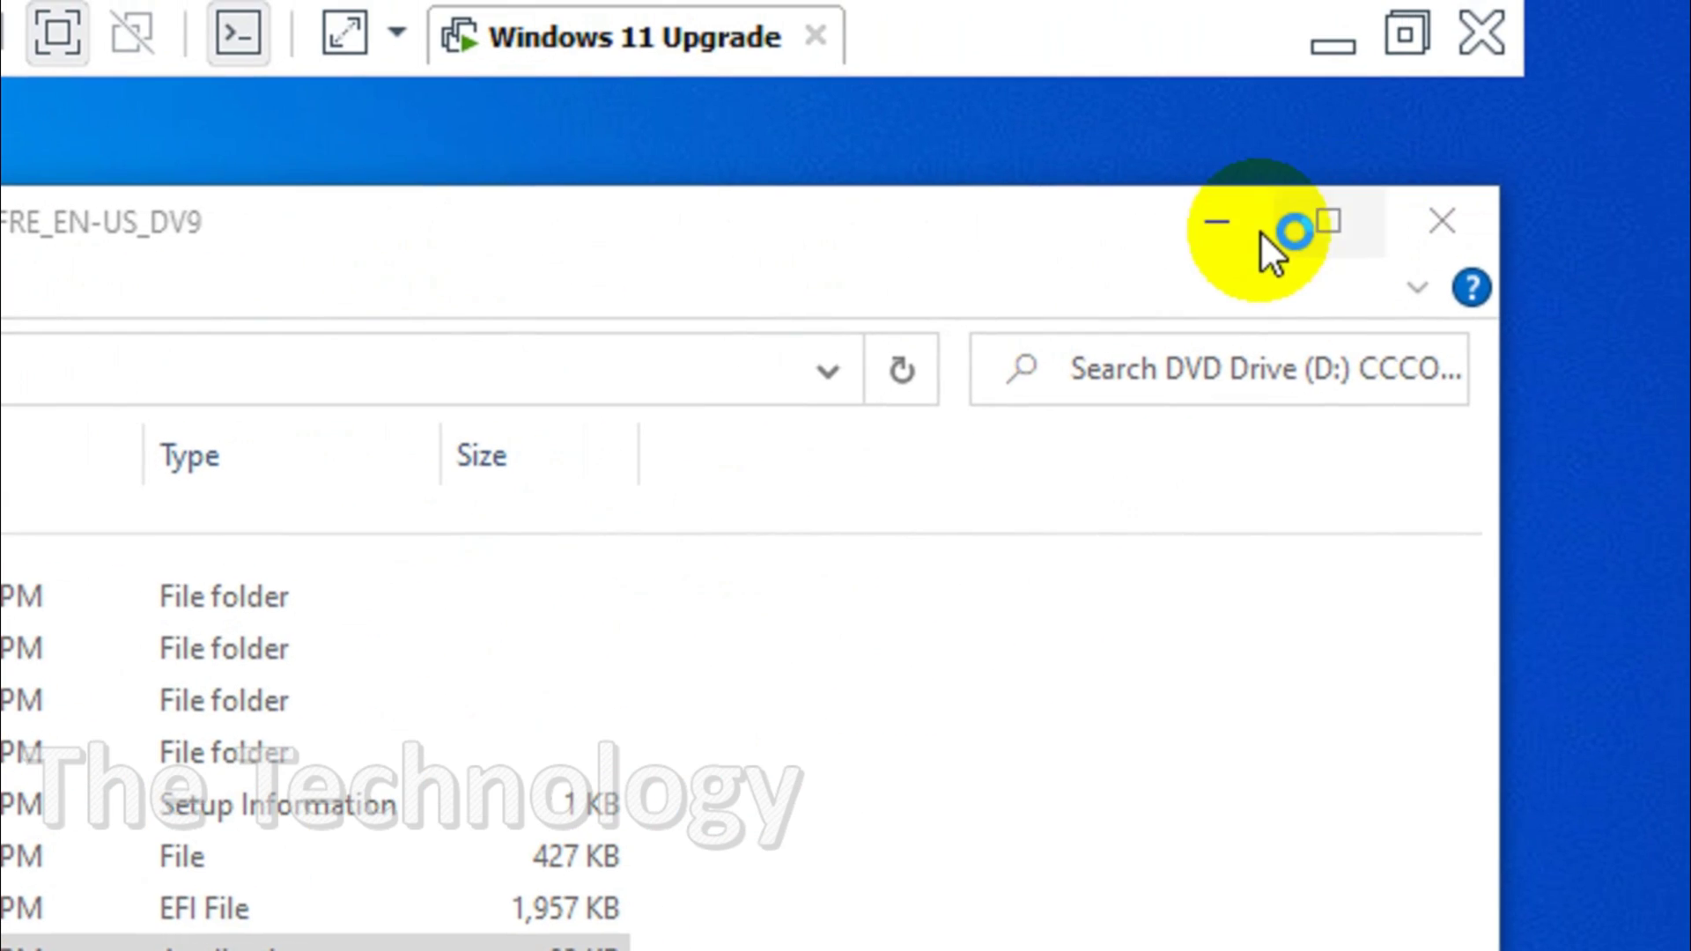
{"action": "left_click", "coordinate": [1238, 232]}
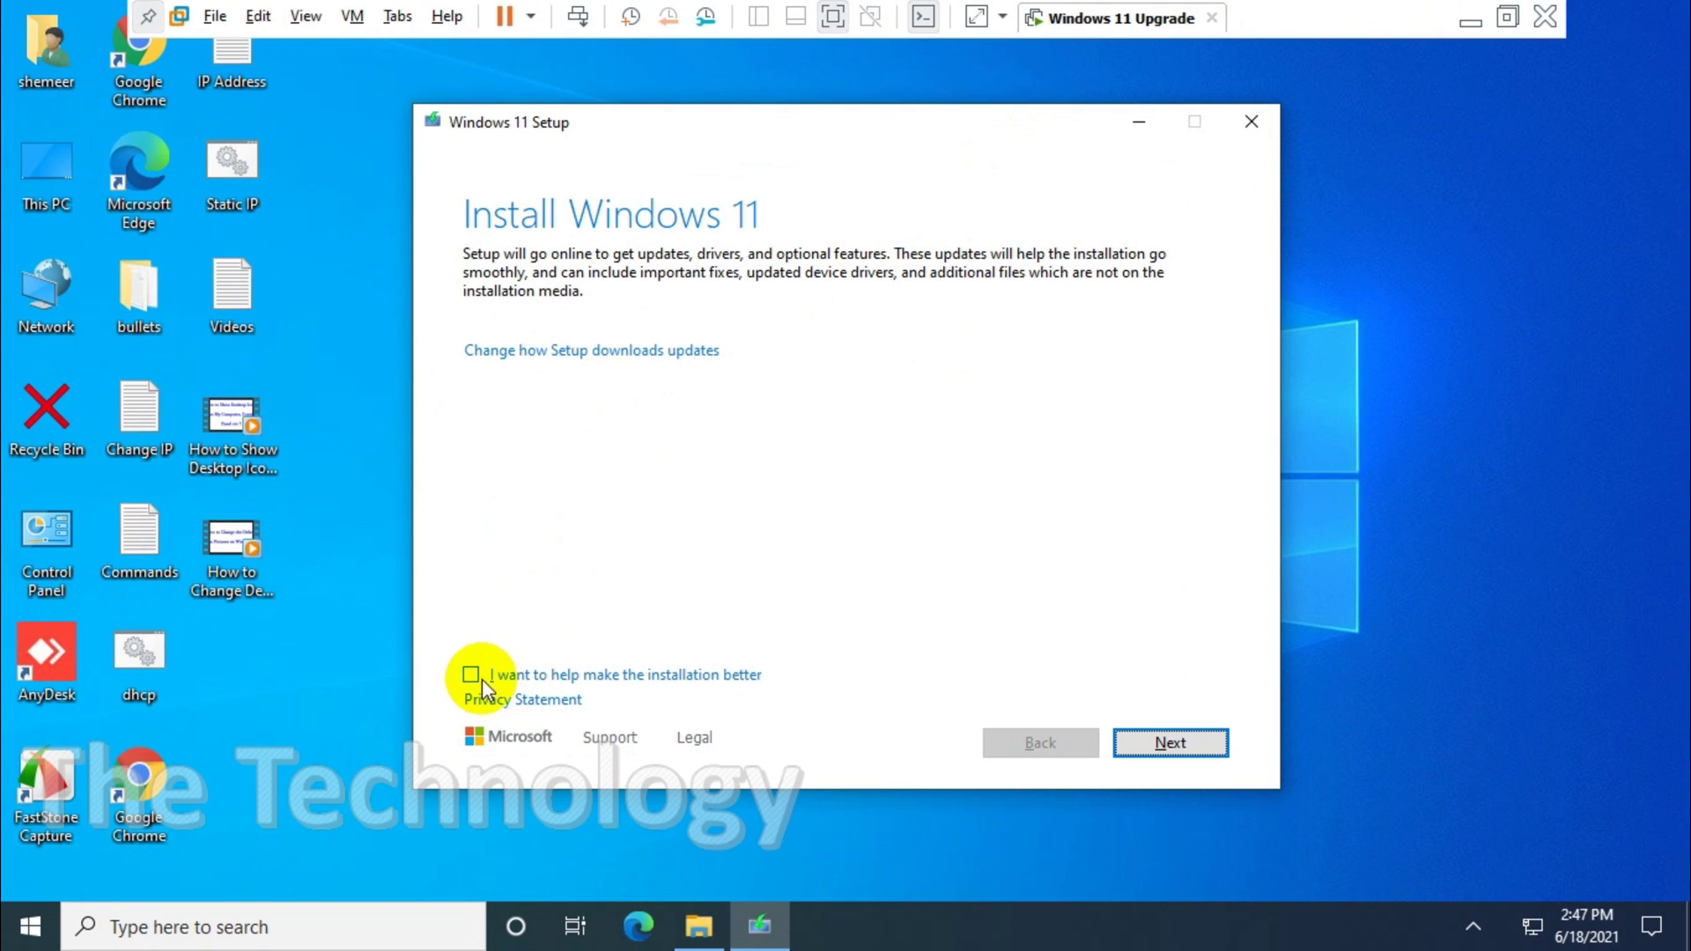
- Opt in to 'I want to help make the installation better', continue, and recentre the setup window full screen
{"action": "left_click", "coordinate": [471, 675]}
{"action": "left_click", "coordinate": [1163, 743]}
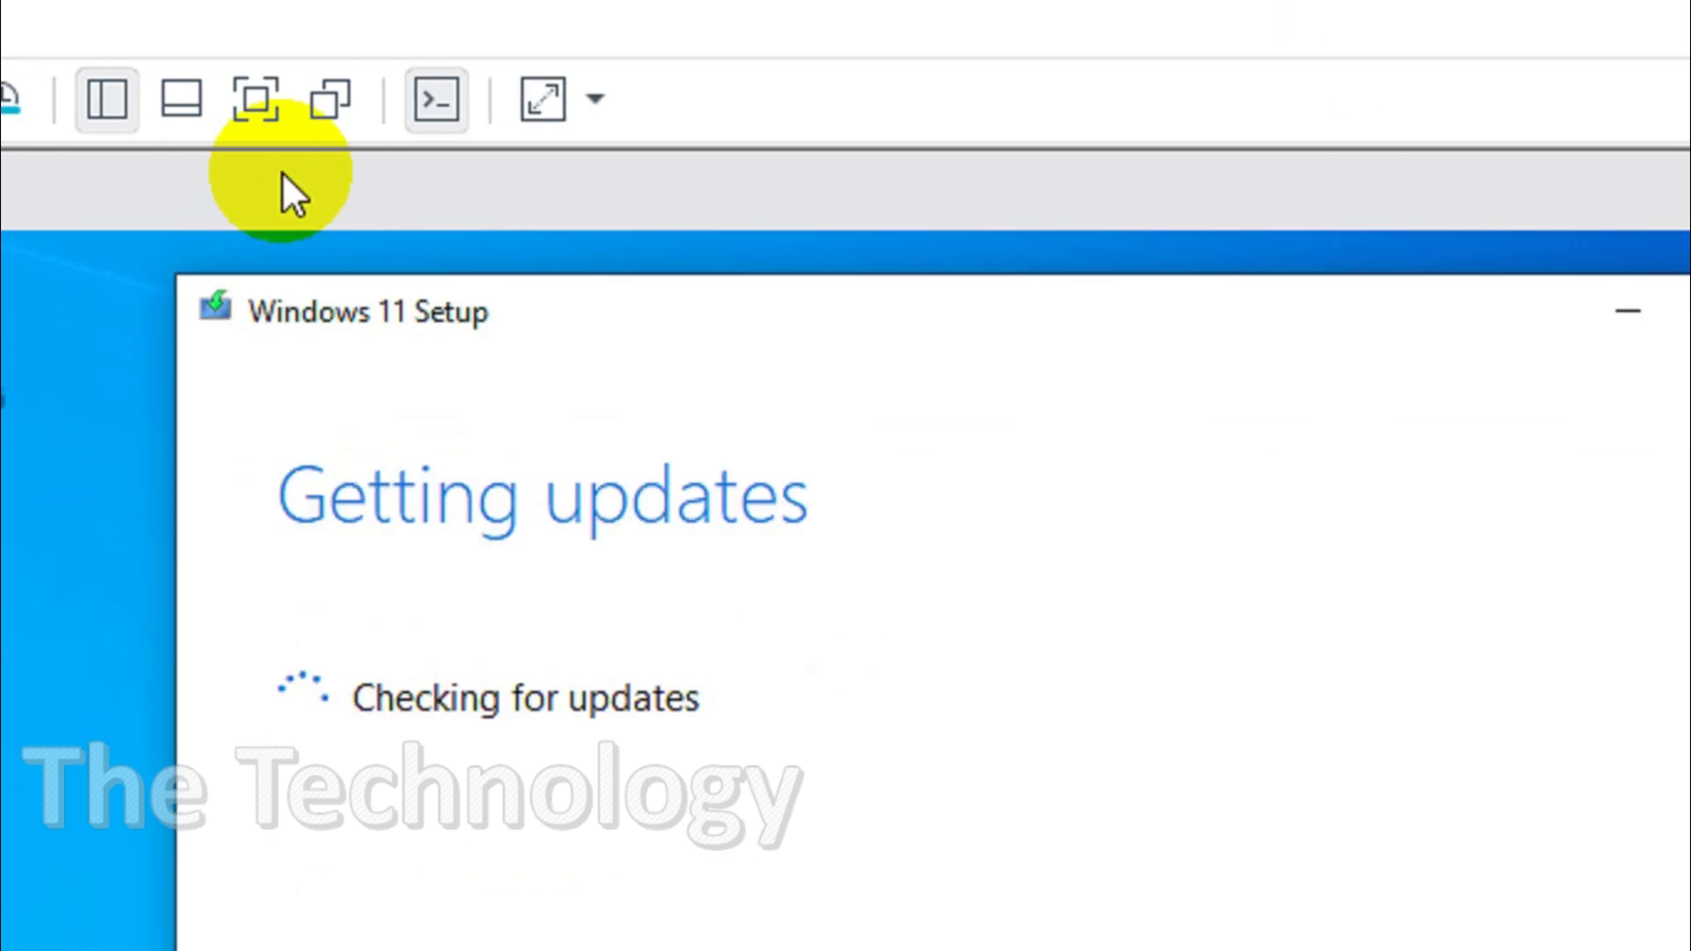
{"action": "left_click", "coordinate": [255, 99]}
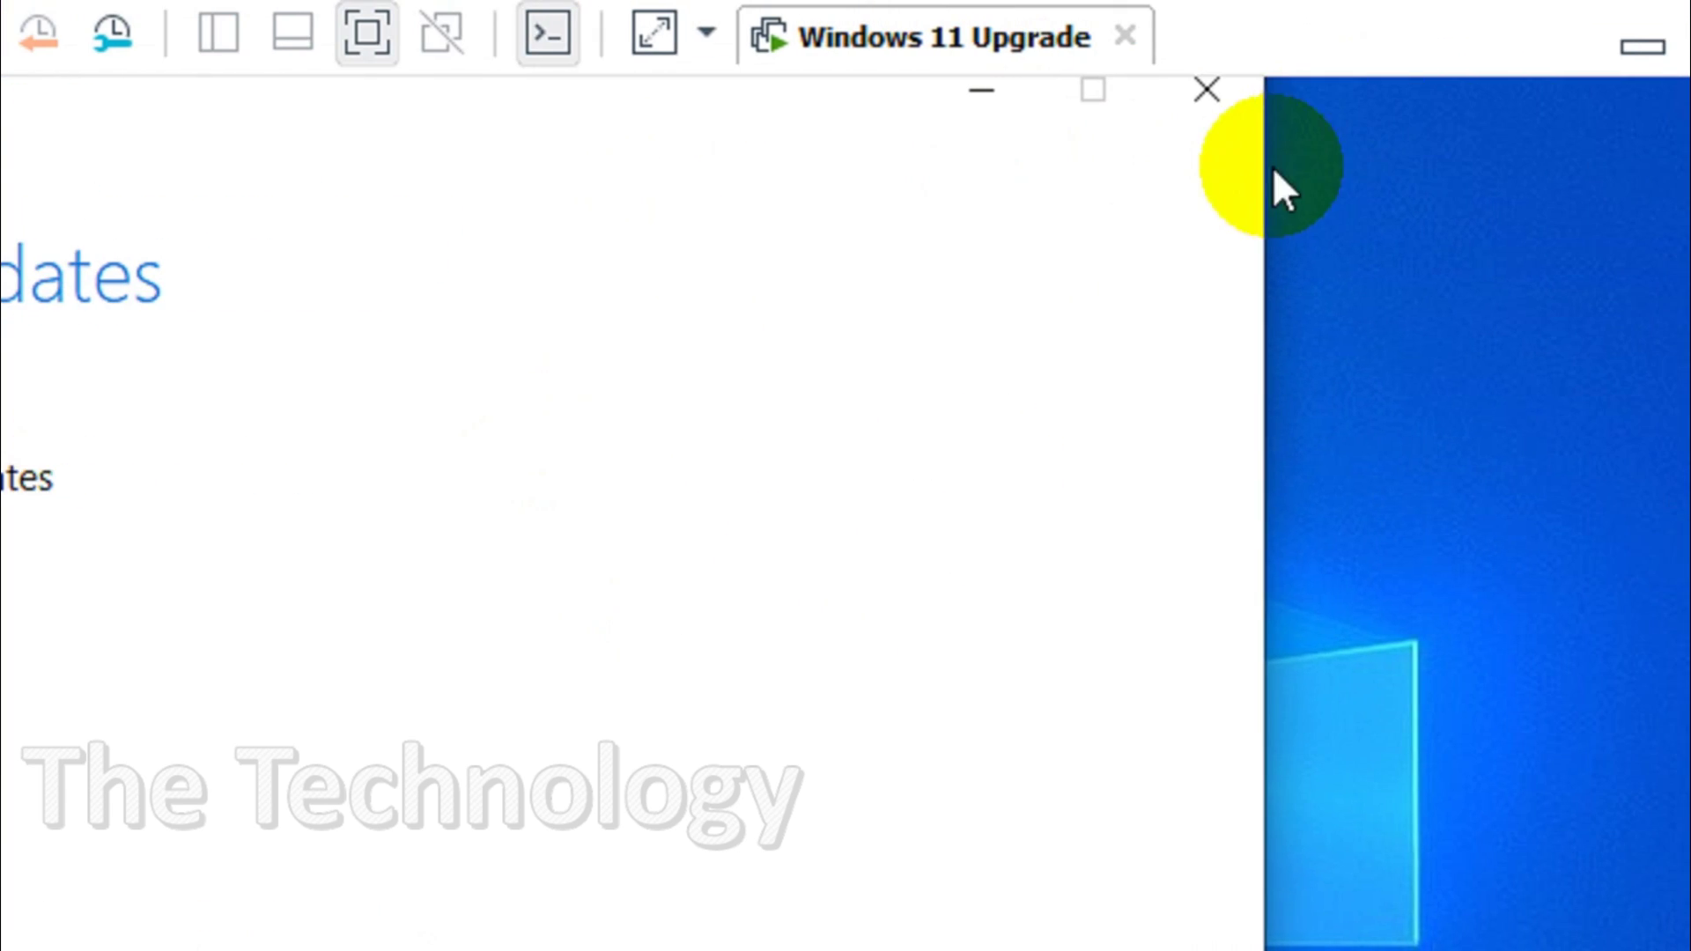
{"action": "left_click_drag", "start_coordinate": [385, 124], "coordinate": [479, 332]}
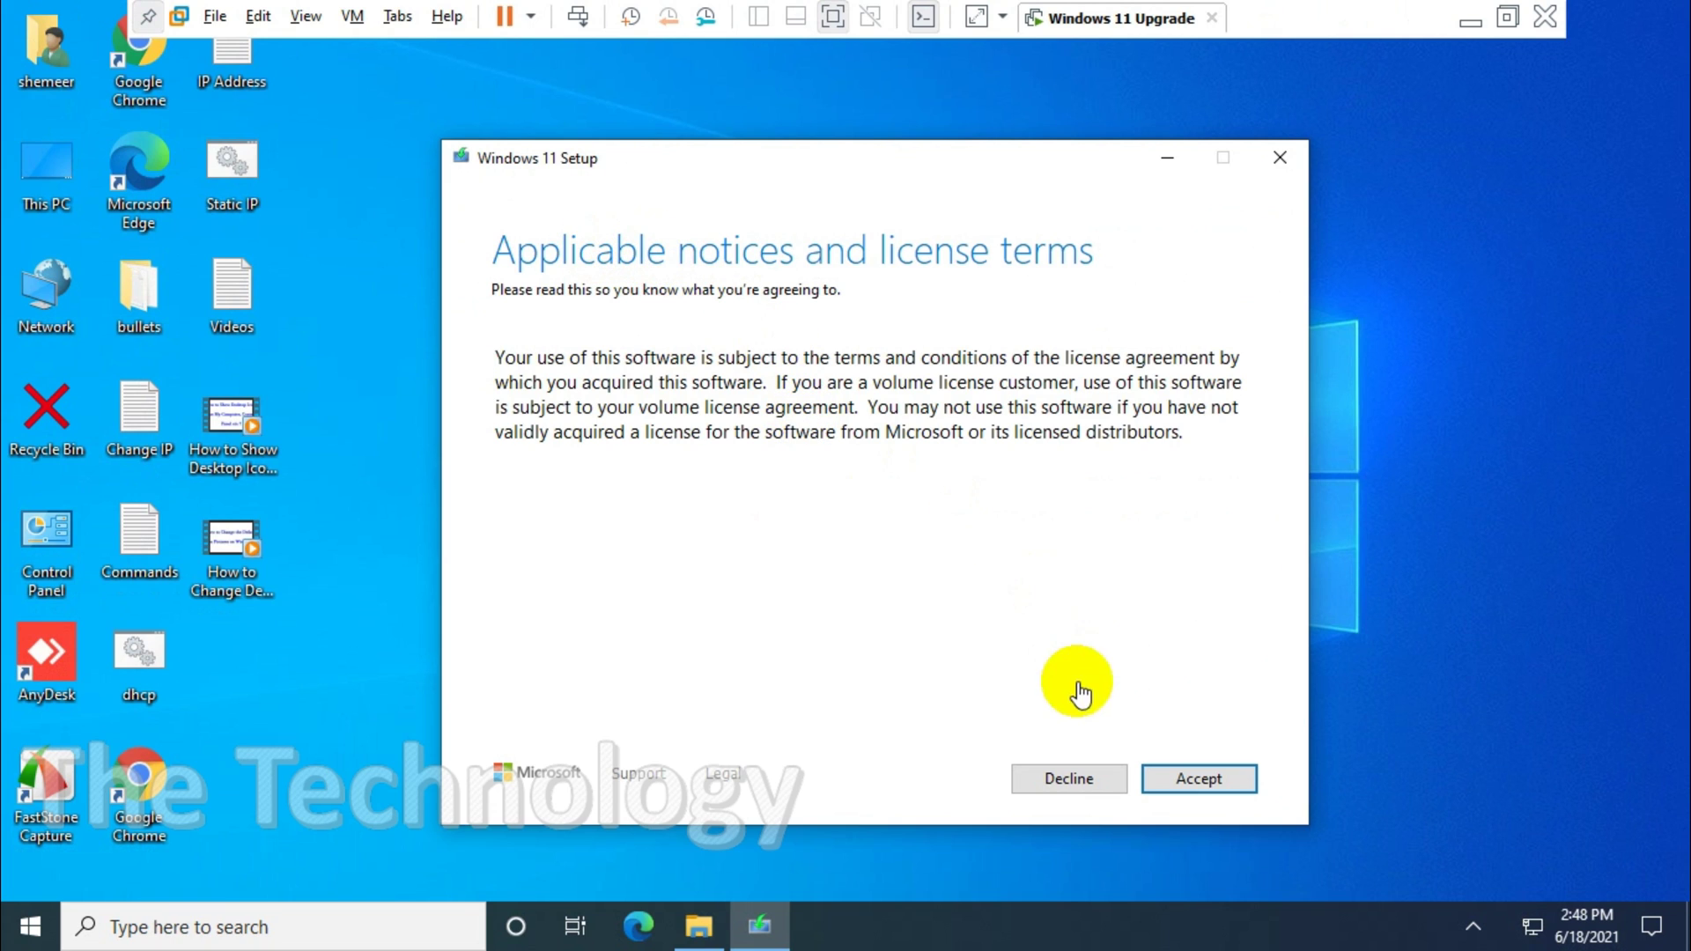
- Accept the Windows 11 license terms
{"action": "left_click", "coordinate": [1220, 779]}
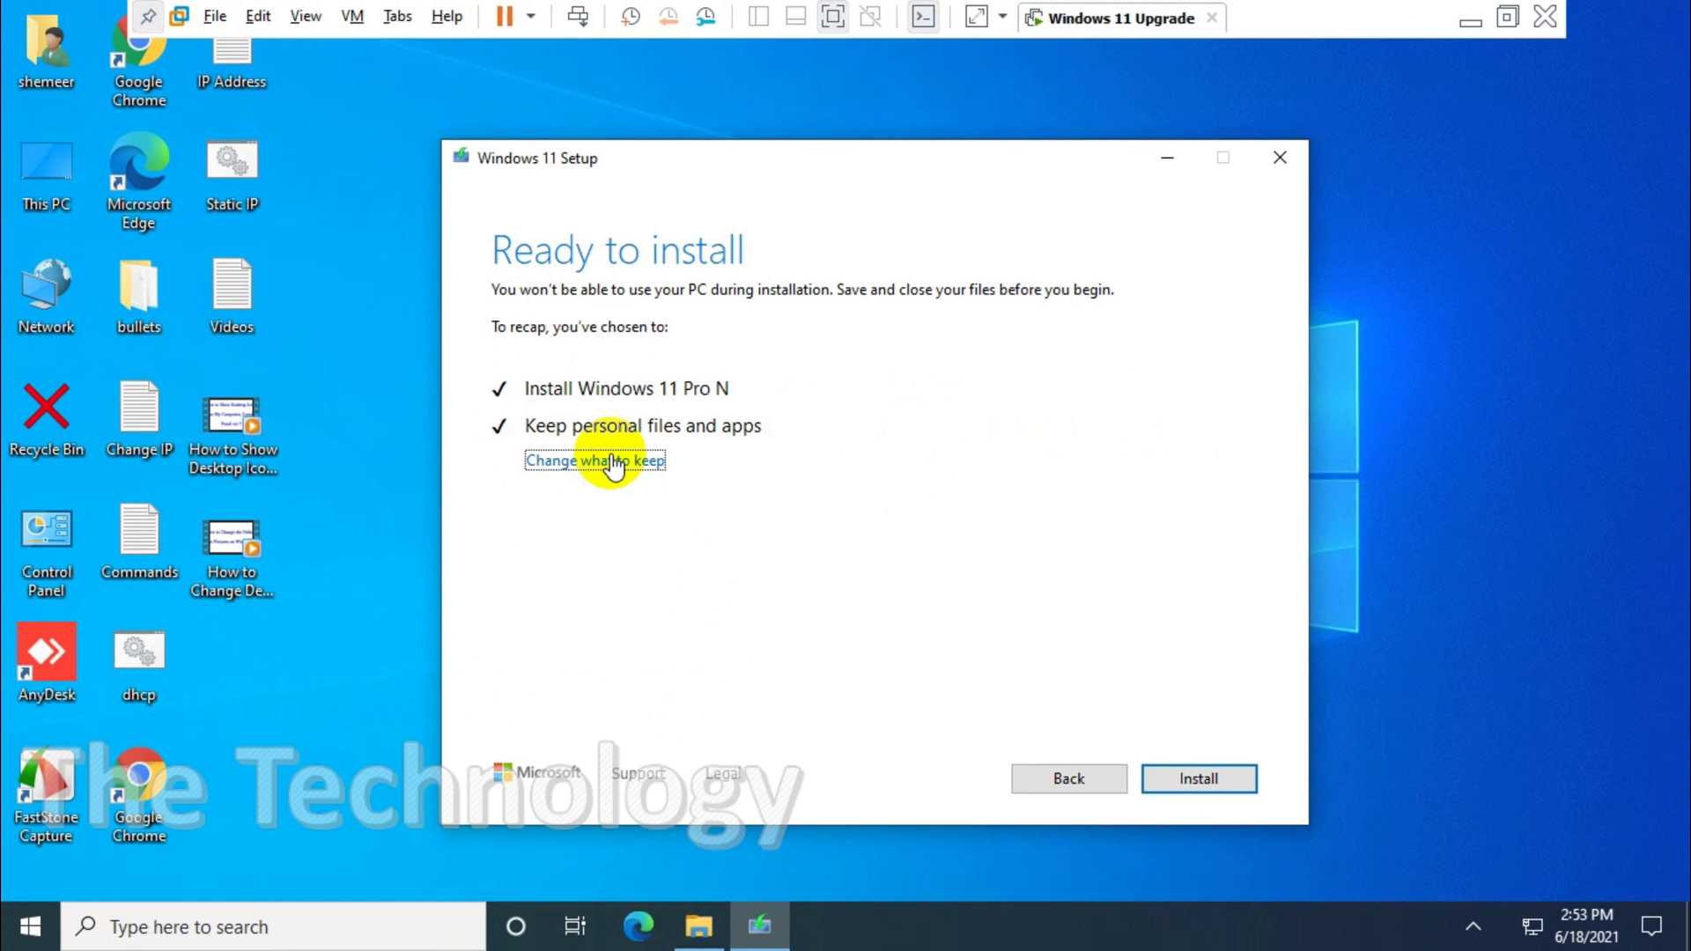
- Switch the keep option from Nothing back to 'Keep personal files and apps' and continue
{"action": "left_click", "coordinate": [635, 465]}
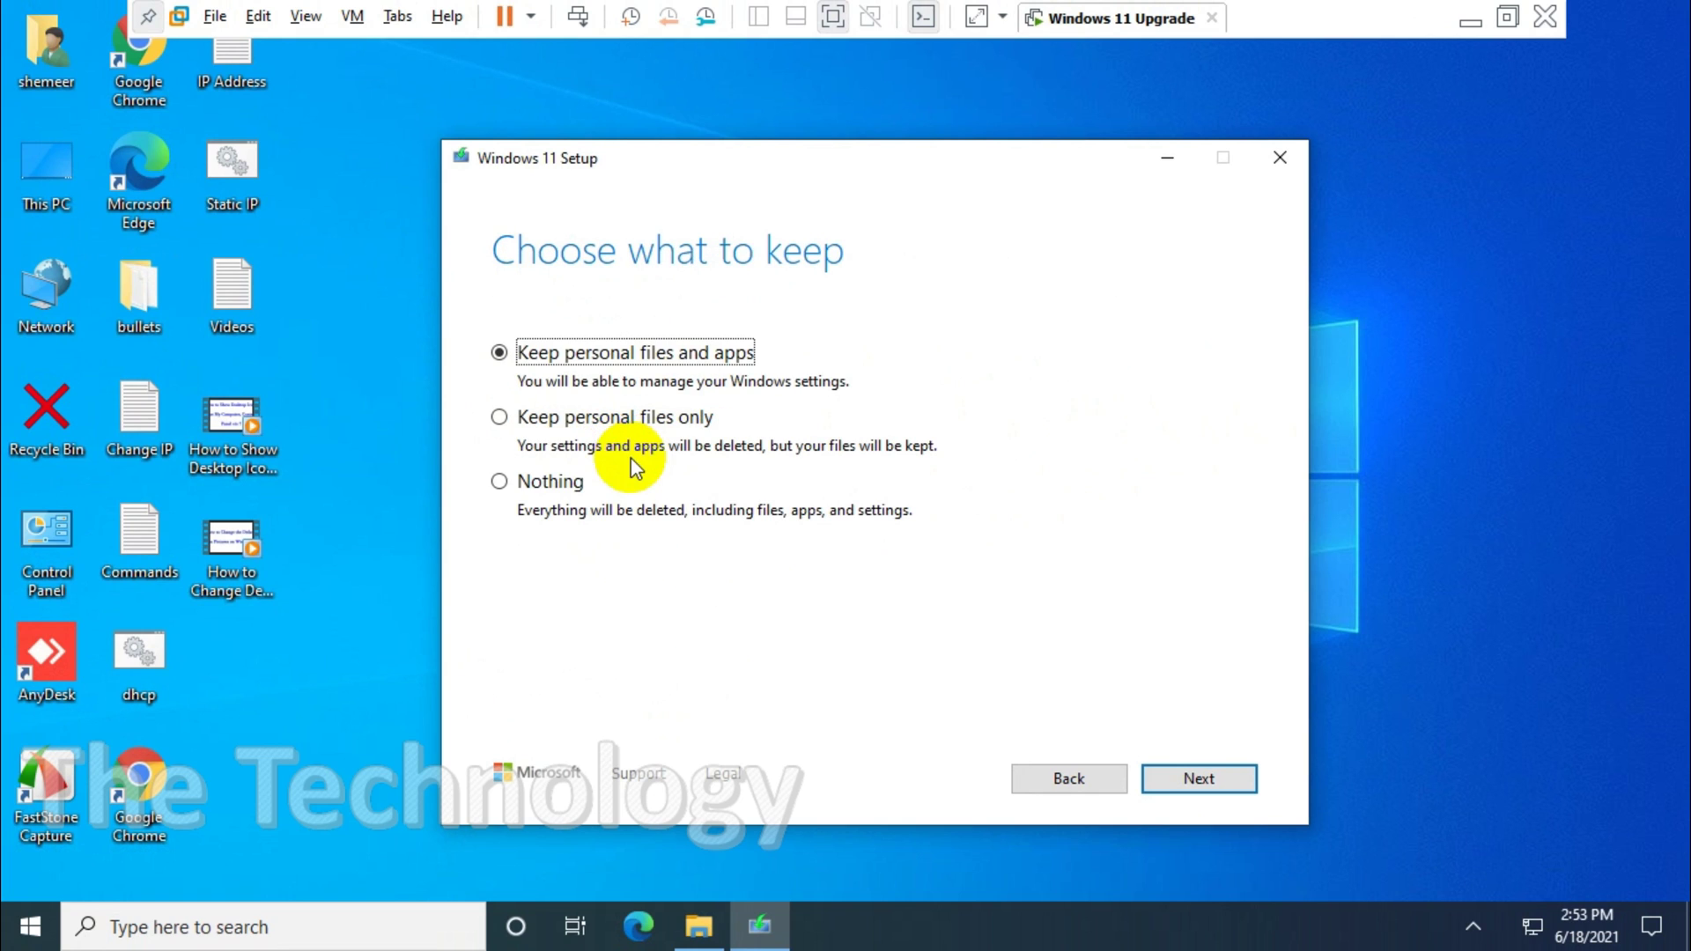
{"action": "left_click", "coordinate": [533, 482]}
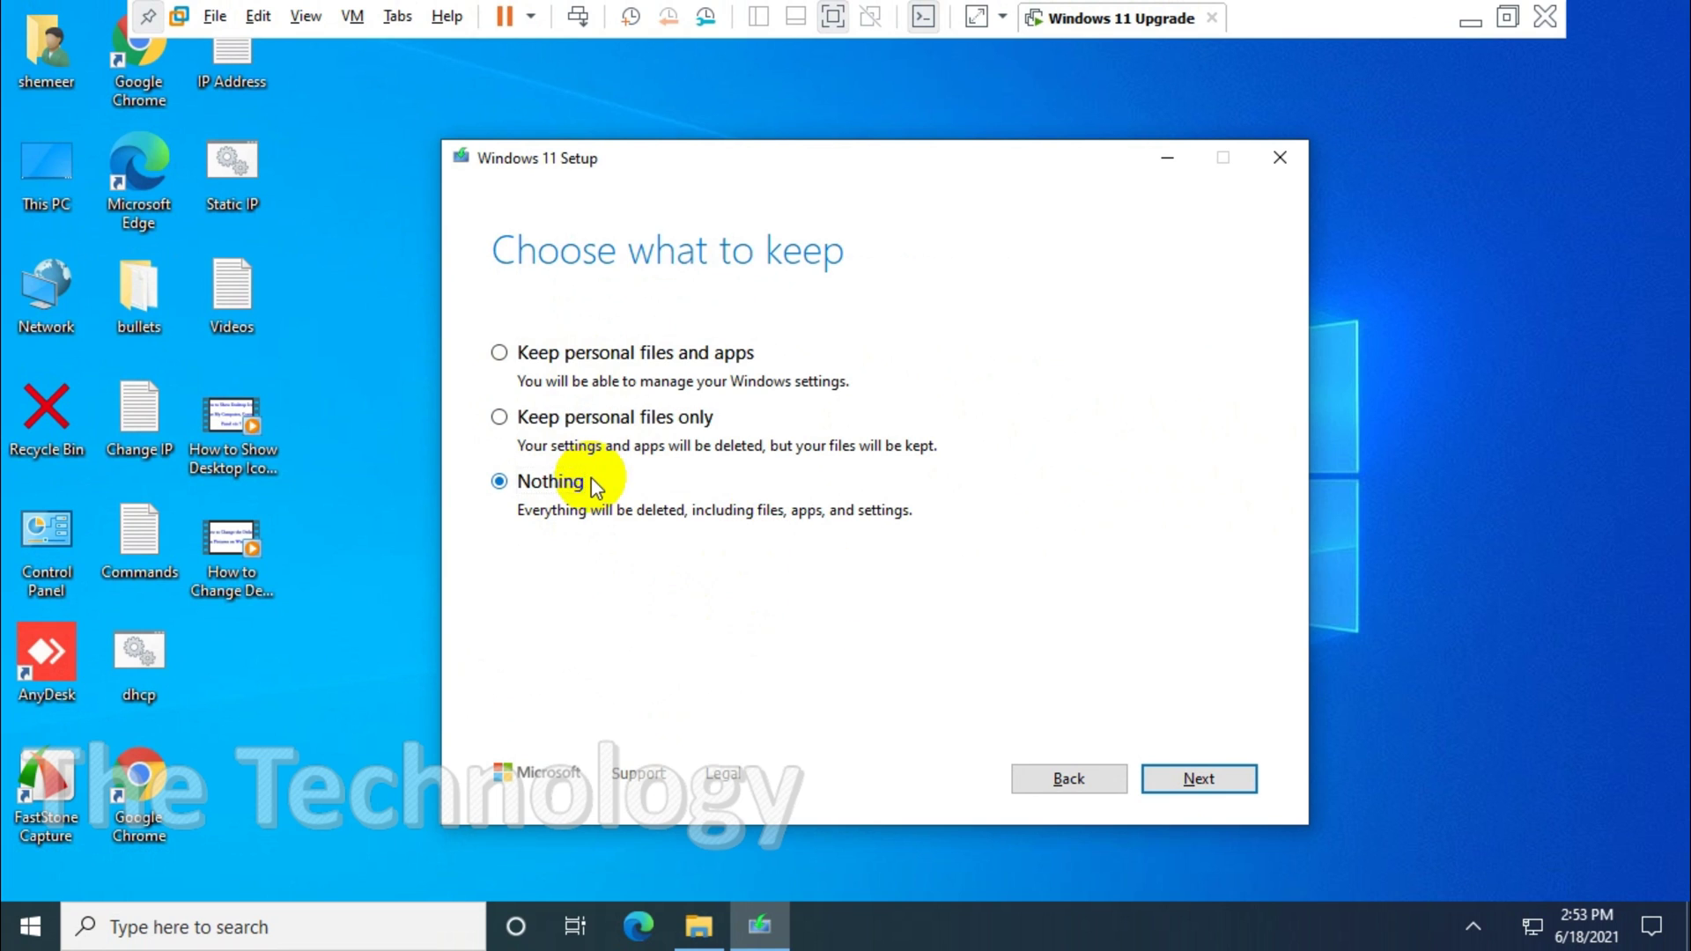
{"action": "left_click", "coordinate": [1172, 782]}
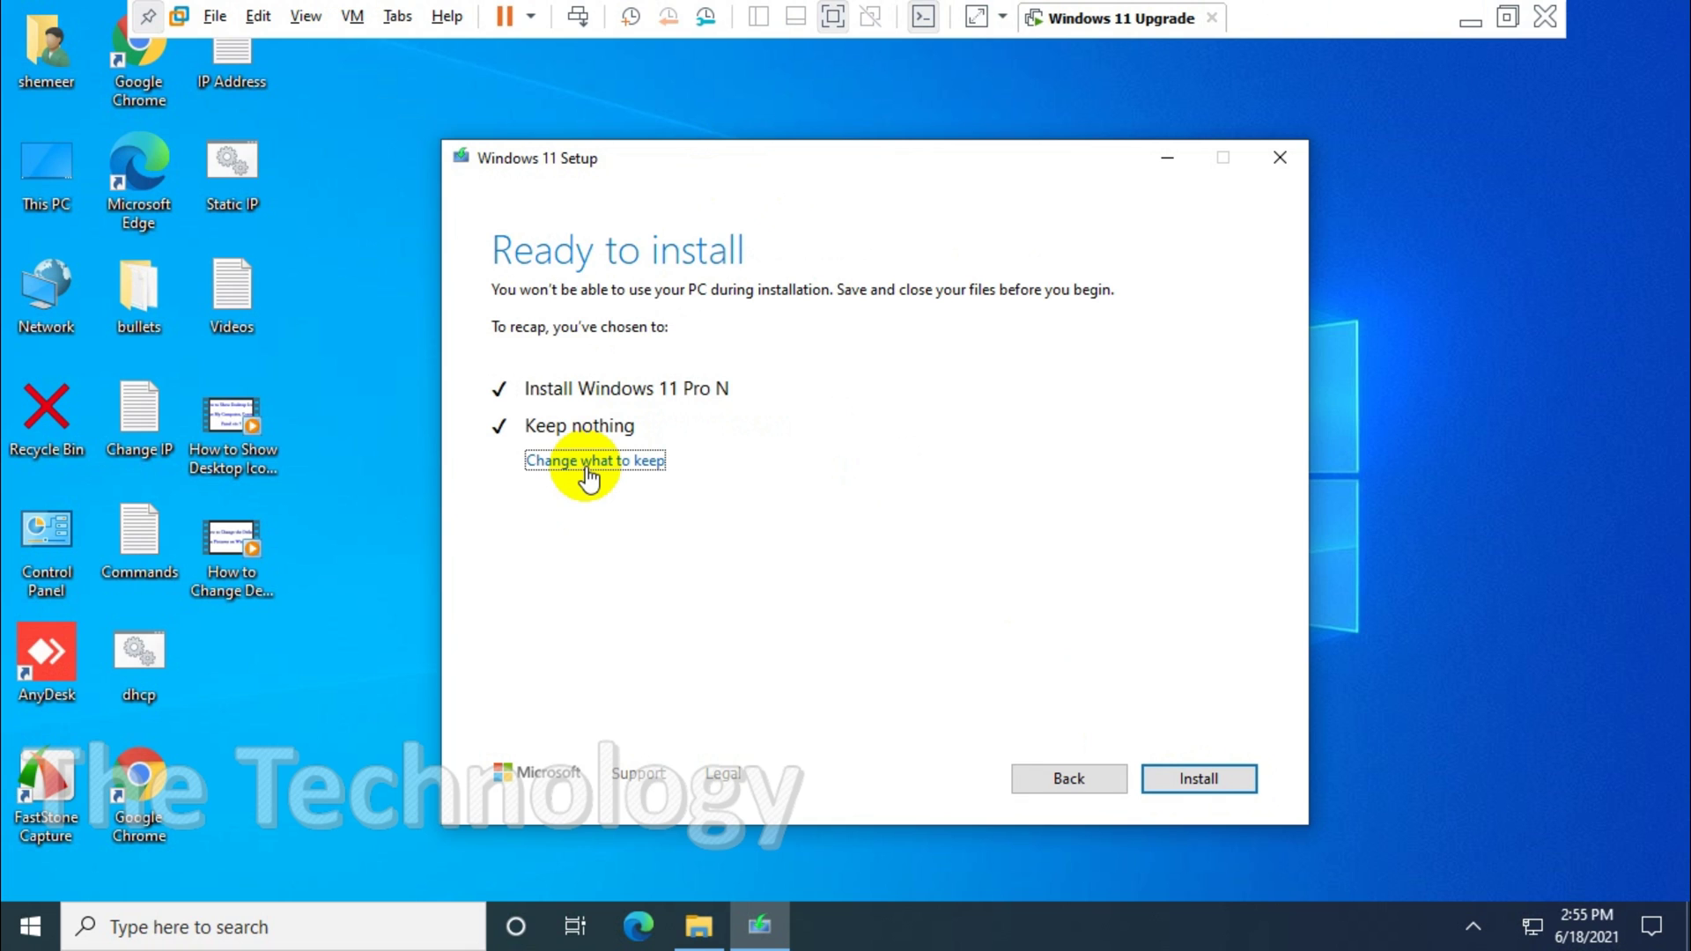
{"action": "left_click", "coordinate": [585, 468]}
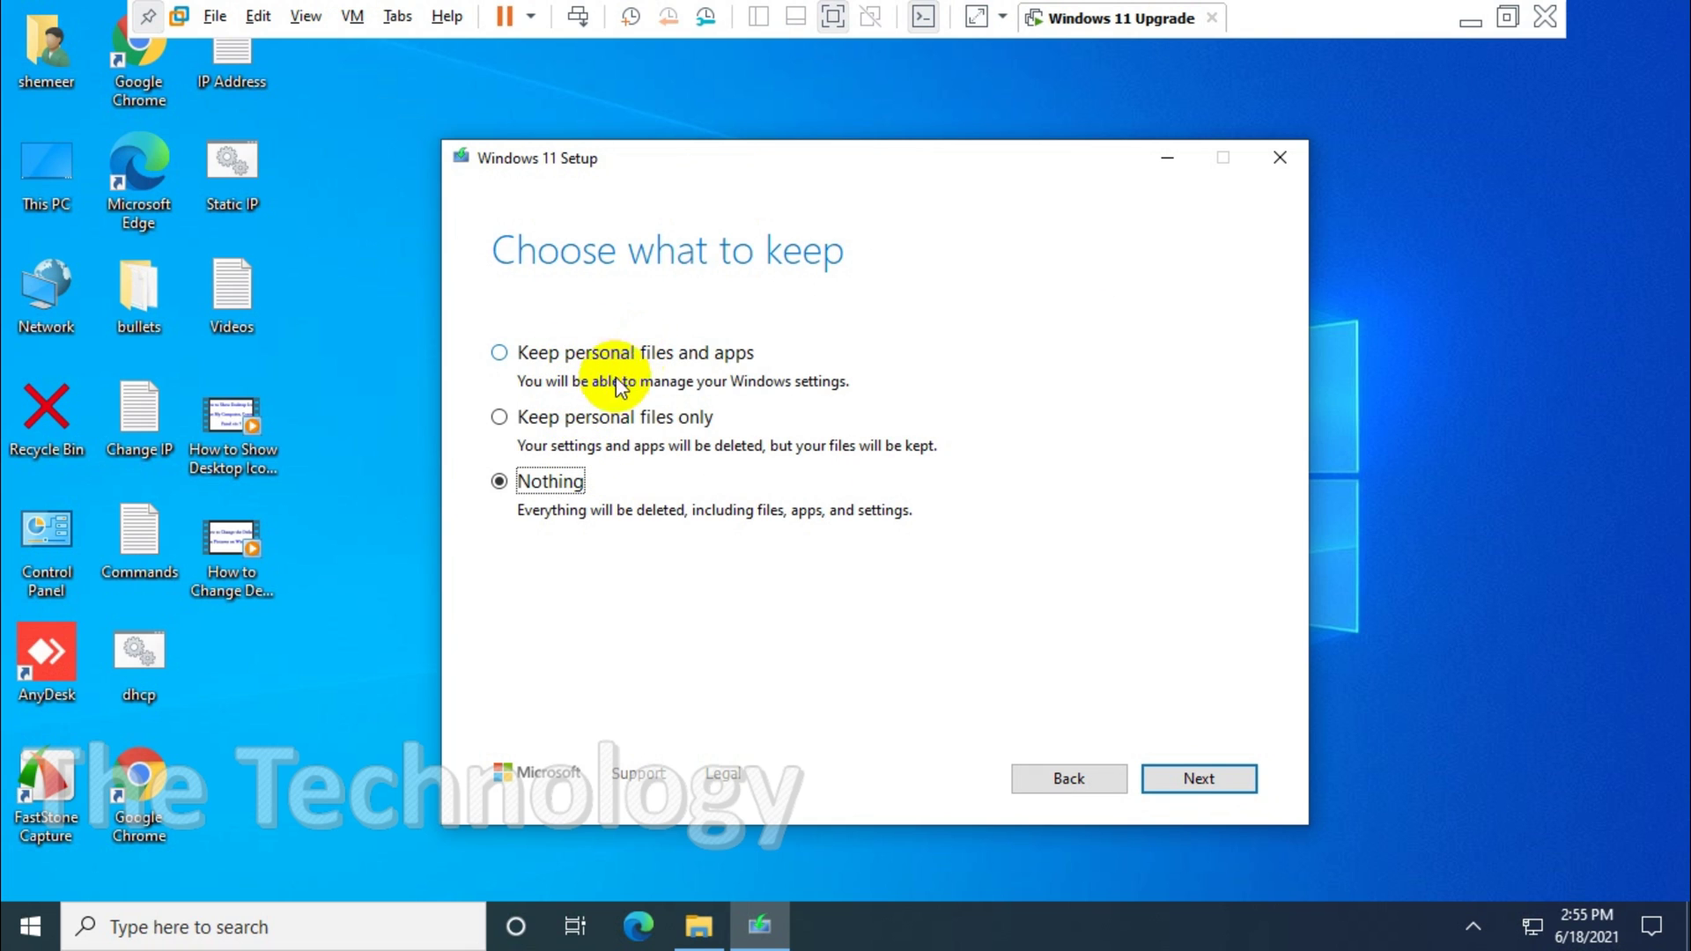
{"action": "left_click", "coordinate": [621, 345]}
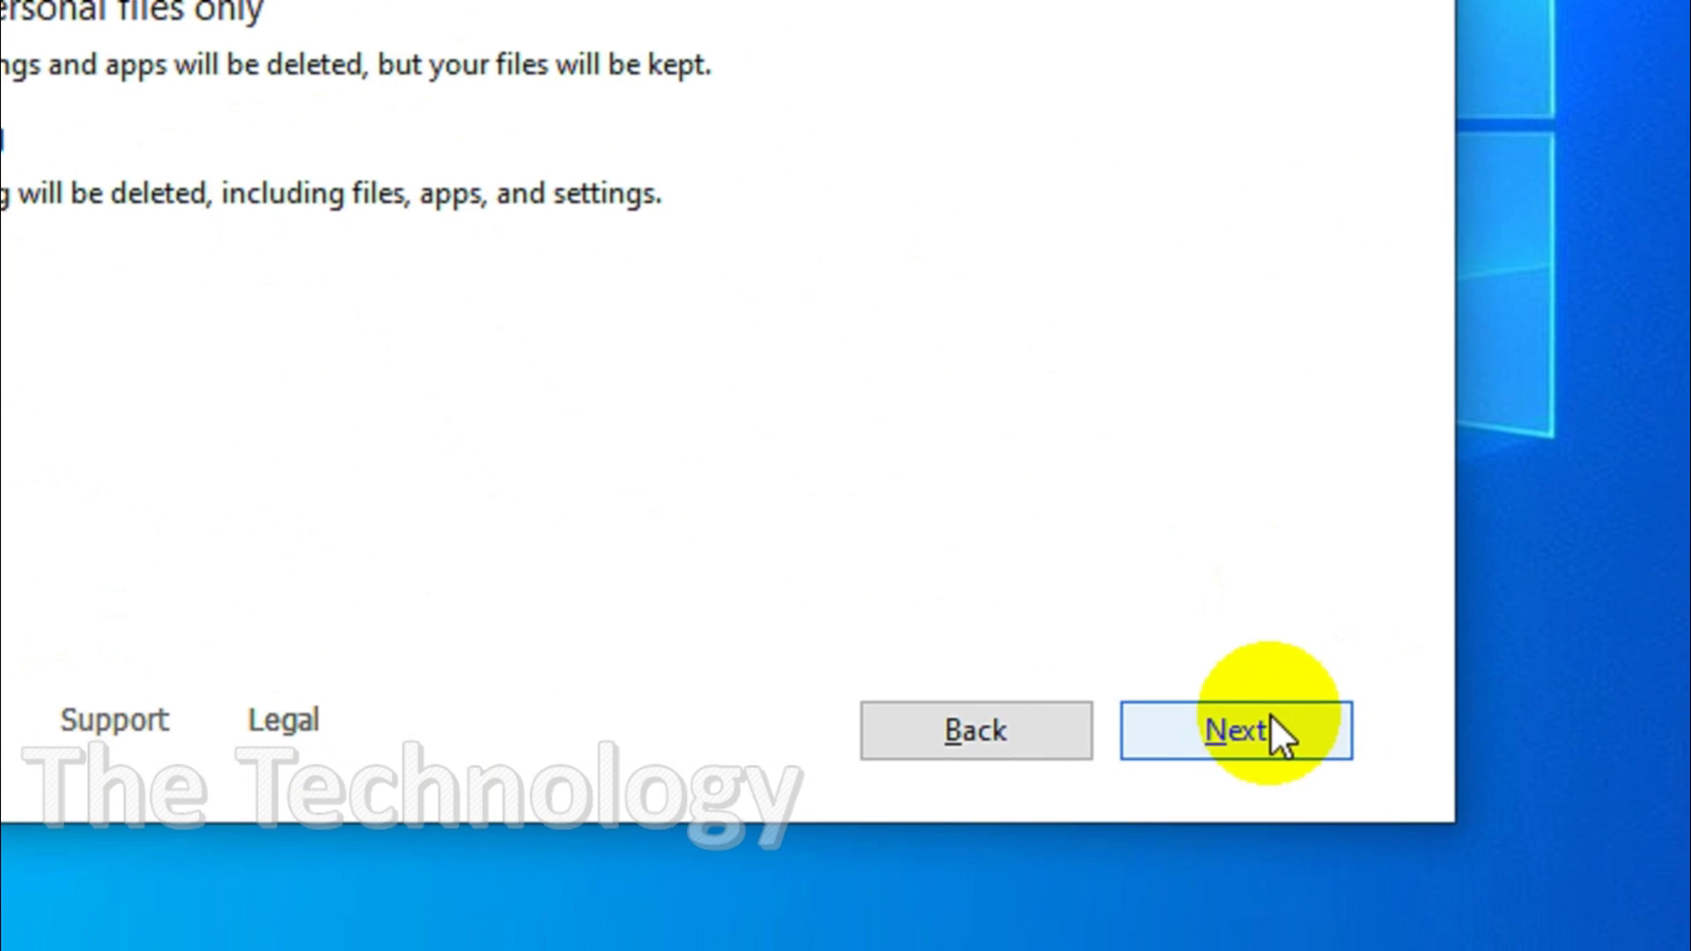
{"action": "left_click", "coordinate": [1272, 716]}
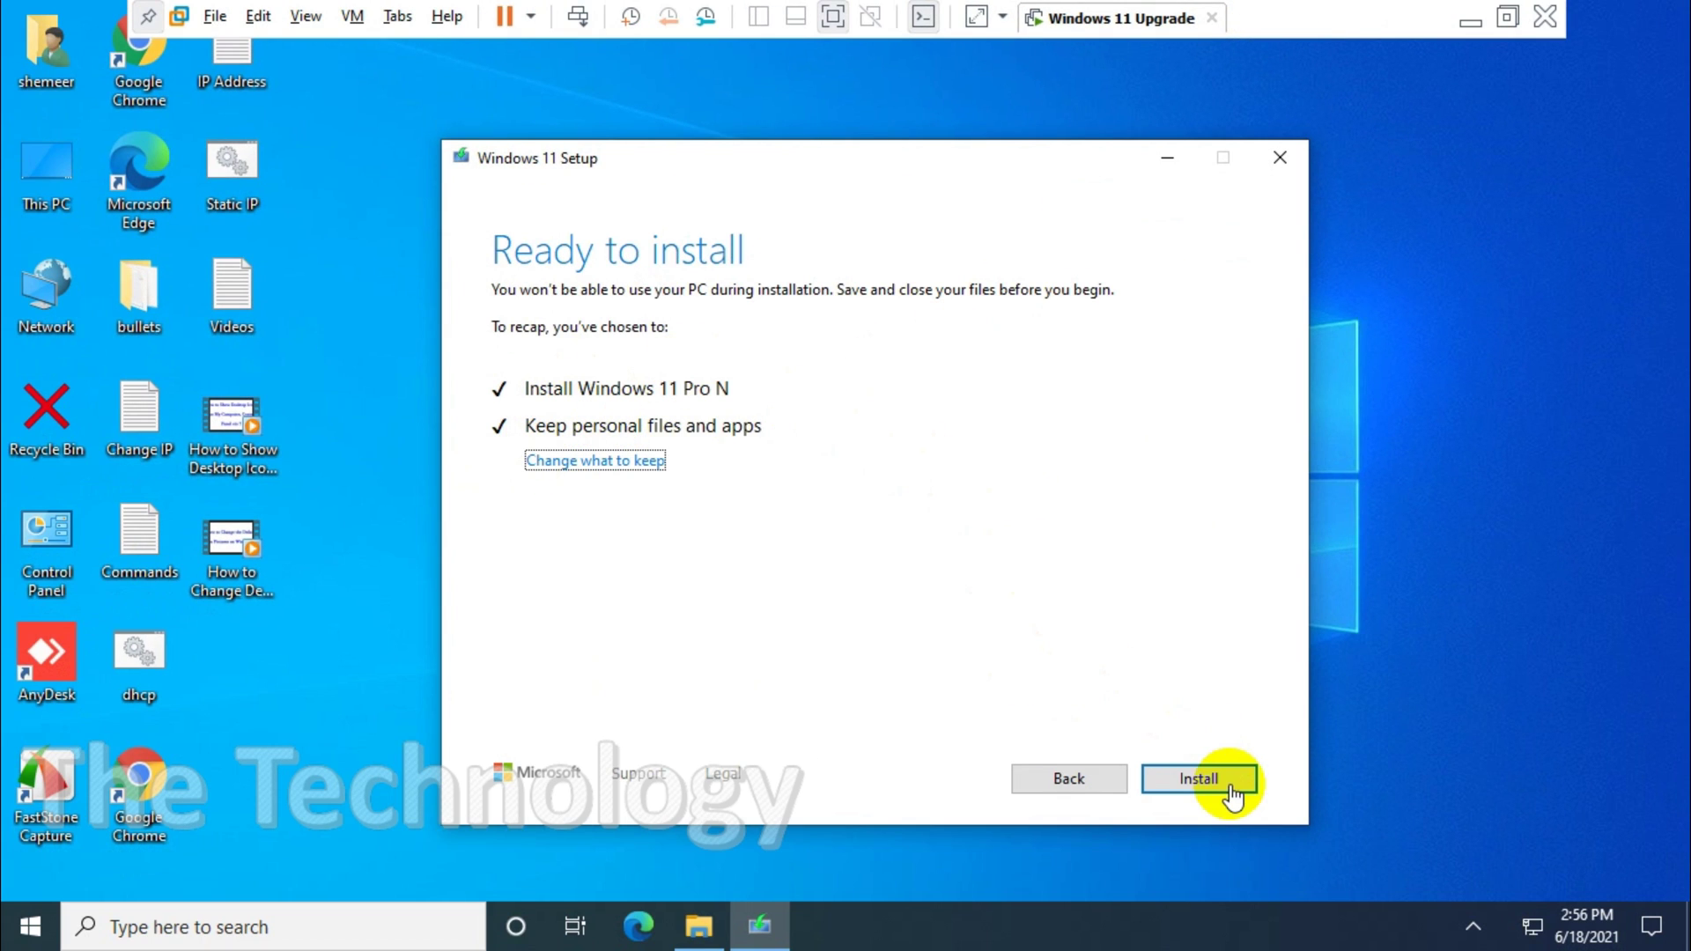
- Start the Windows 11 upgrade installation from the Ready to install page
{"action": "left_click", "coordinate": [1222, 790]}
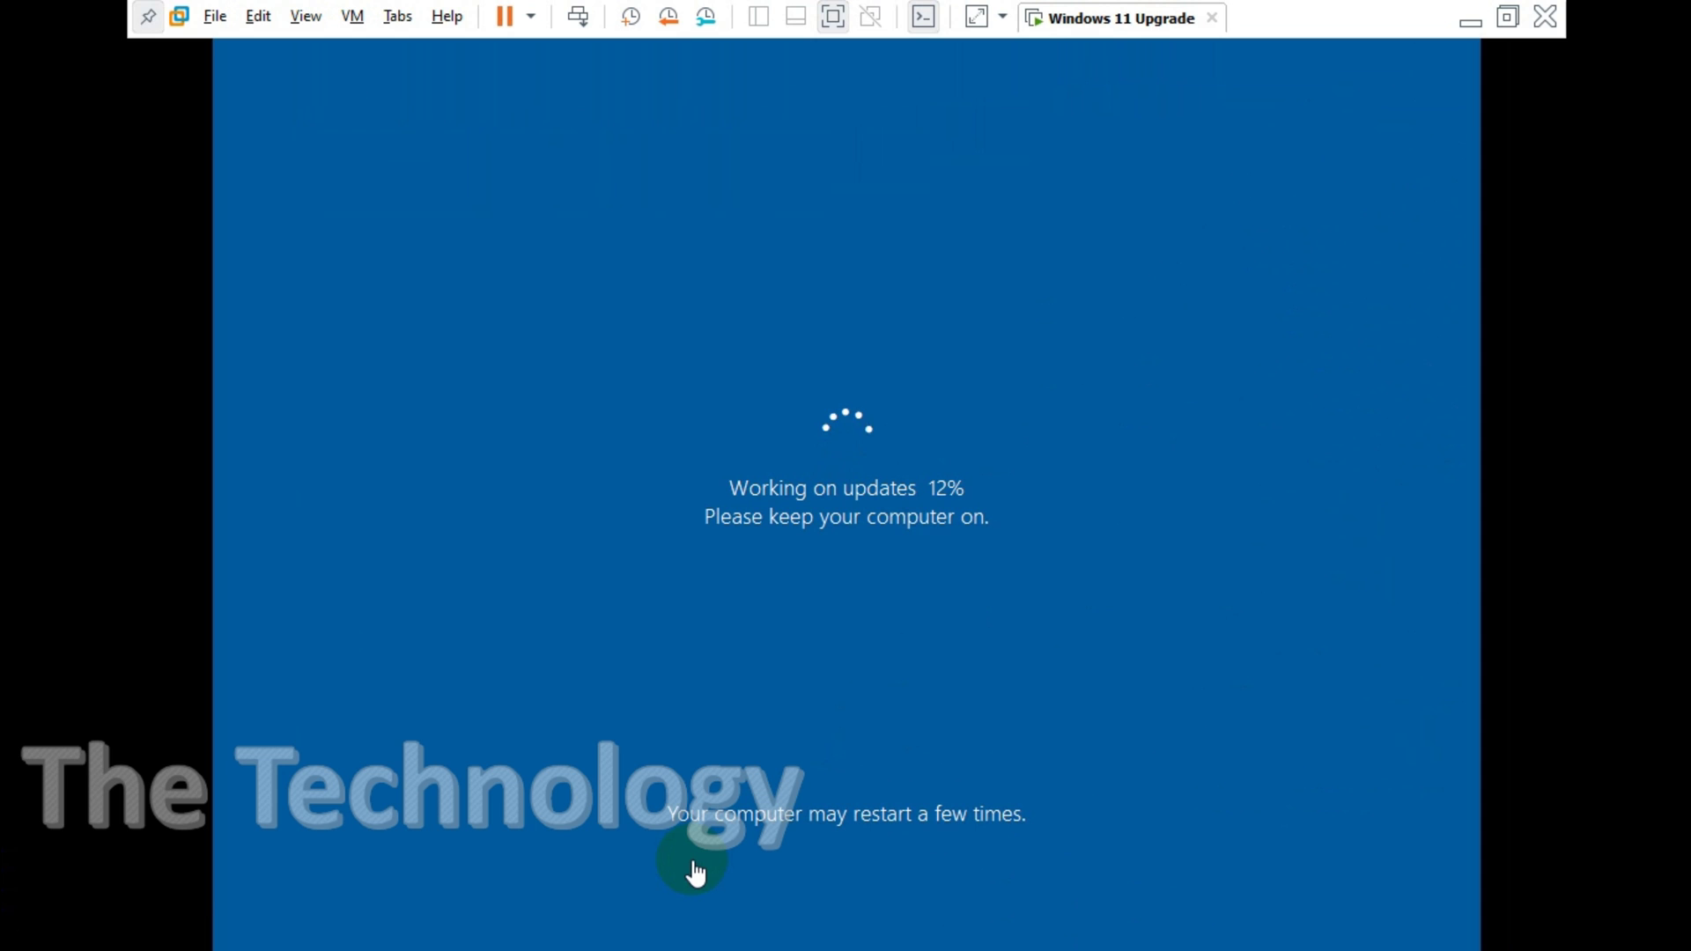
- Lower the system volume while Working on updates advances from 12% to 64%
{"action": "key", "text": "XF86AudioLowerVolume"}
{"action": "key", "text": "XF86AudioLowerVolume"}
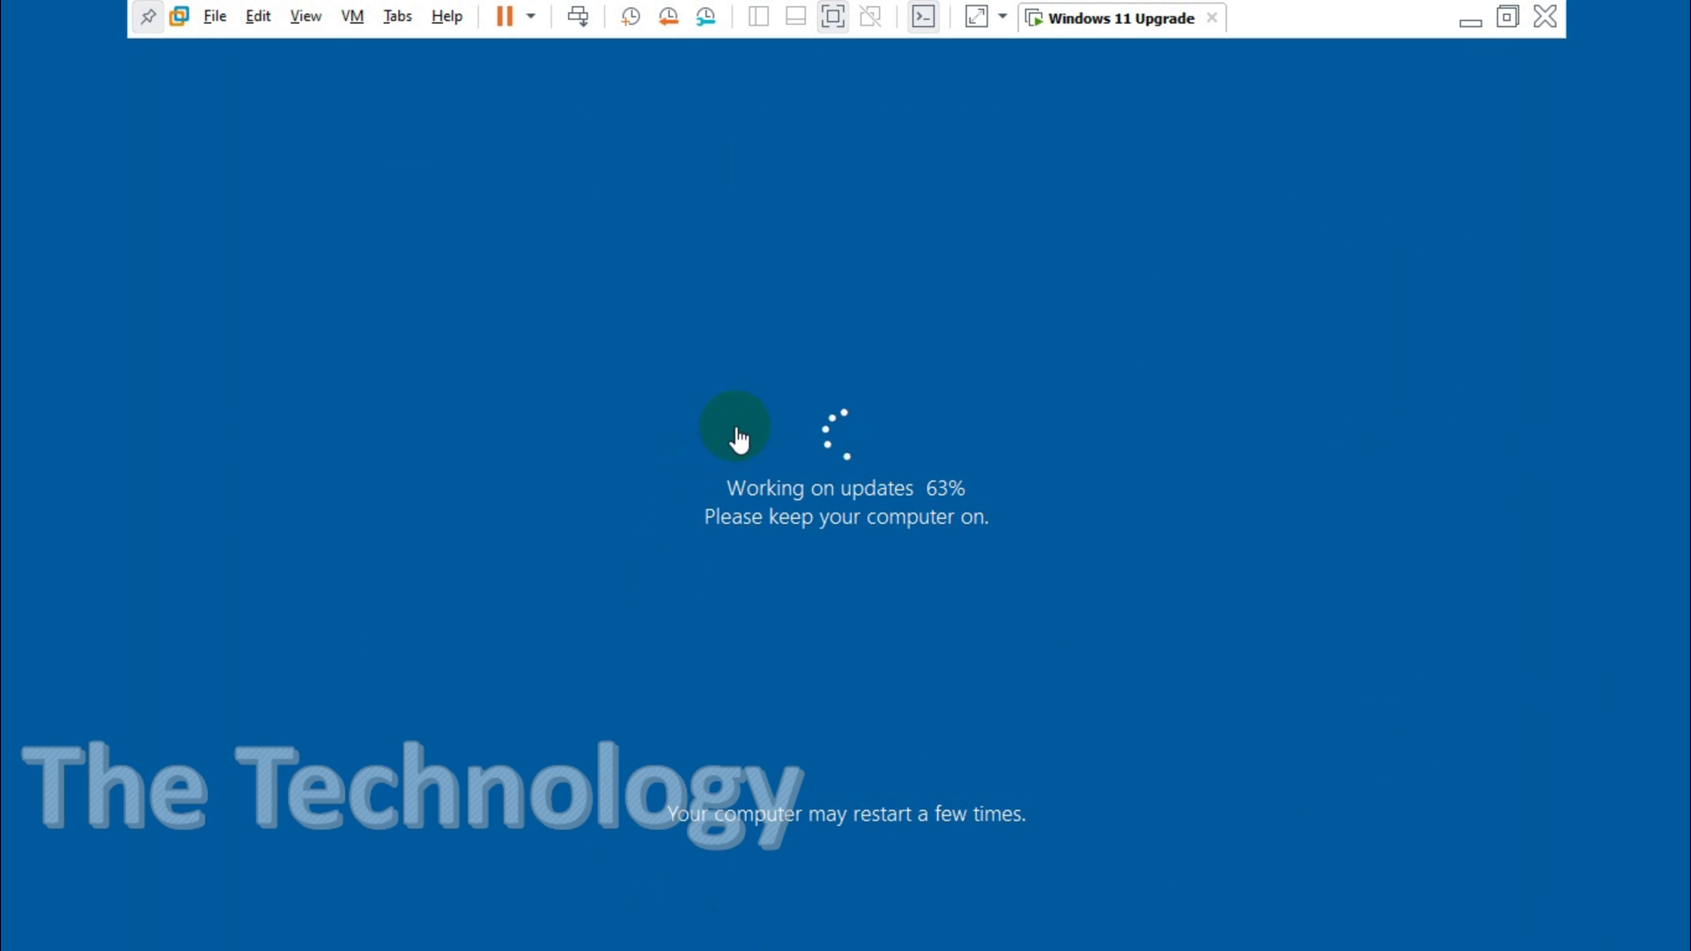
{"action": "left_click", "coordinate": [757, 412]}
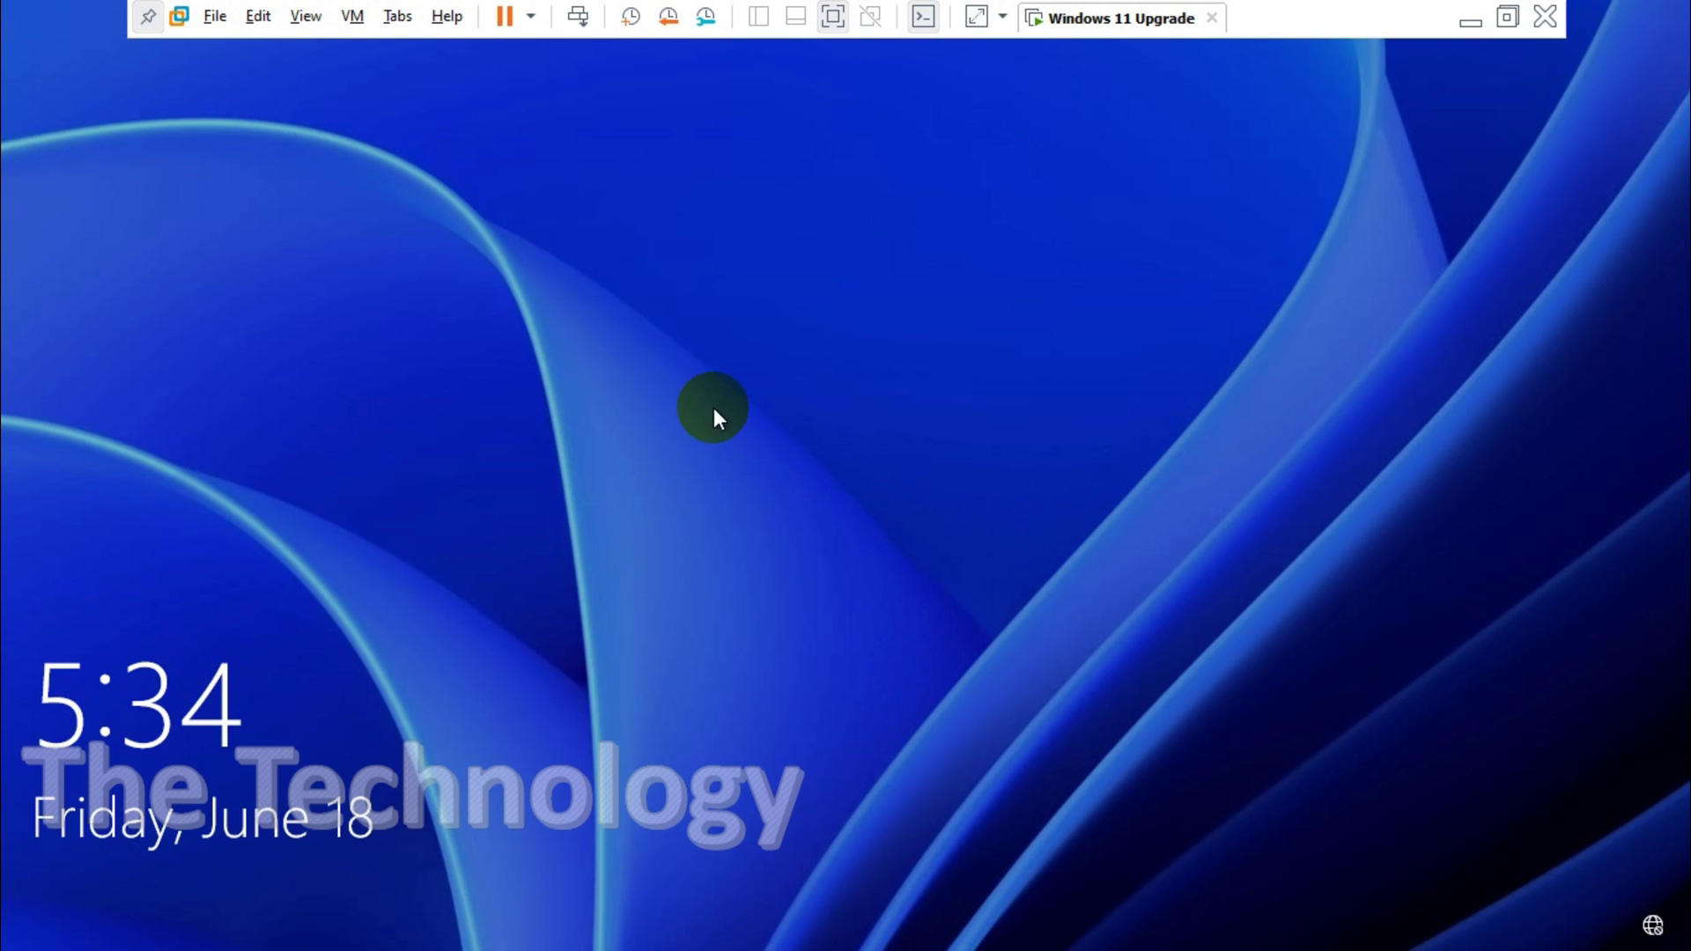
- Dismiss the lock screen and sign in with the account password
{"action": "left_click", "coordinate": [714, 414]}
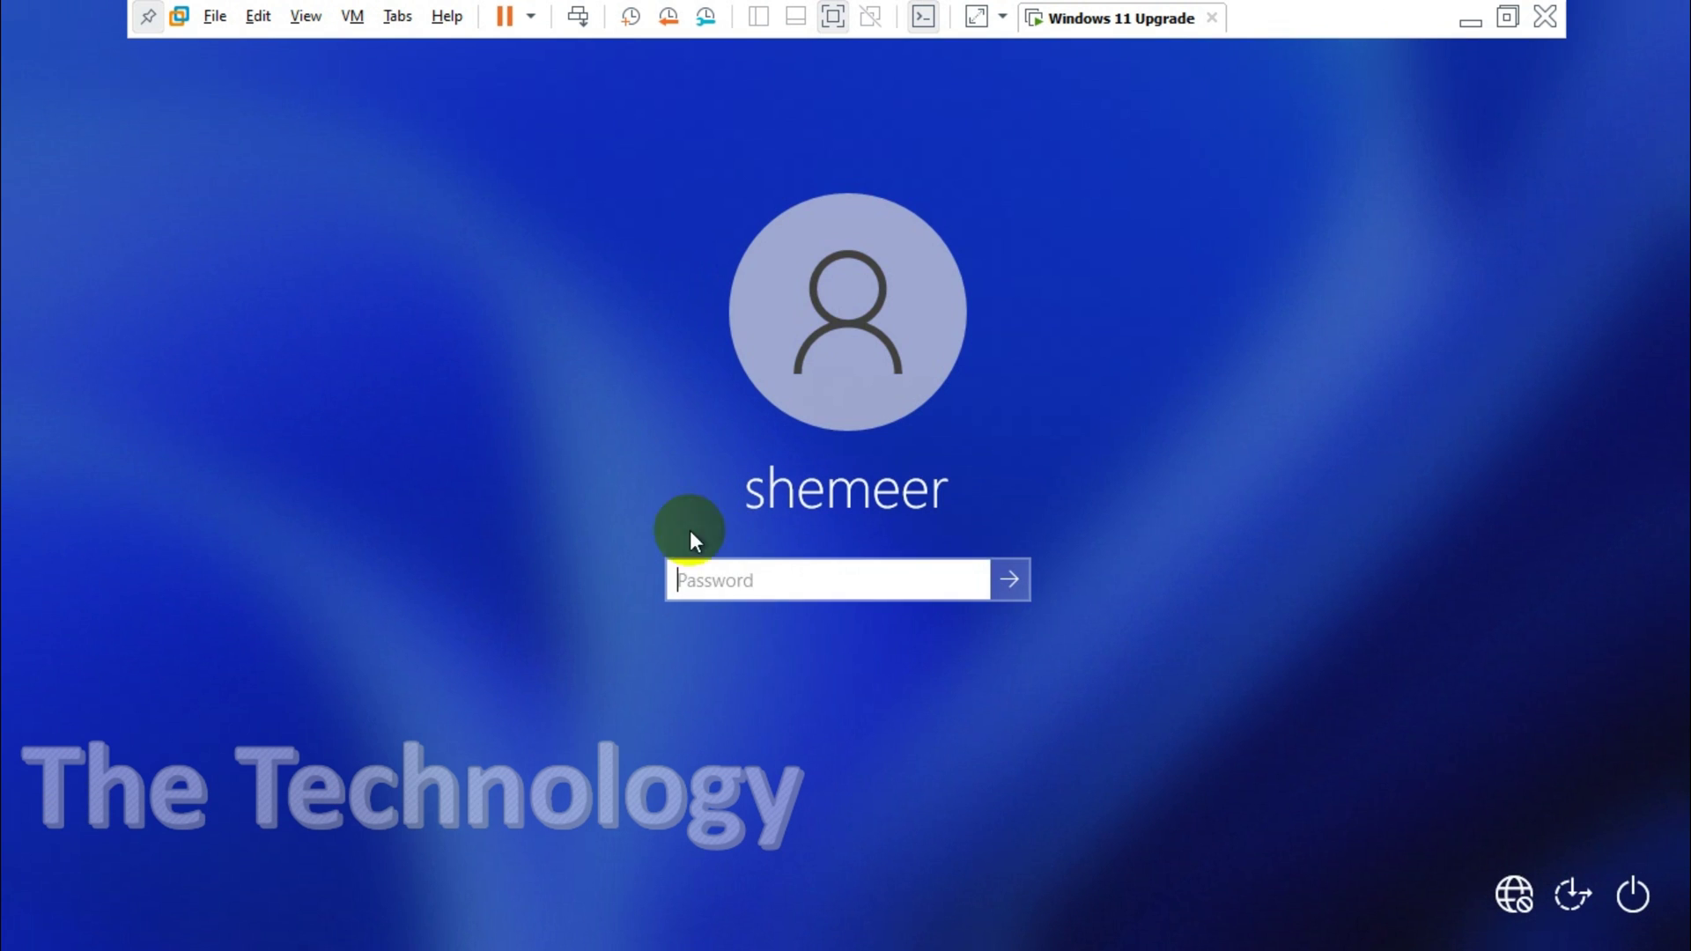
{"action": "left_click", "coordinate": [770, 574]}
{"action": "type", "text": "•"}
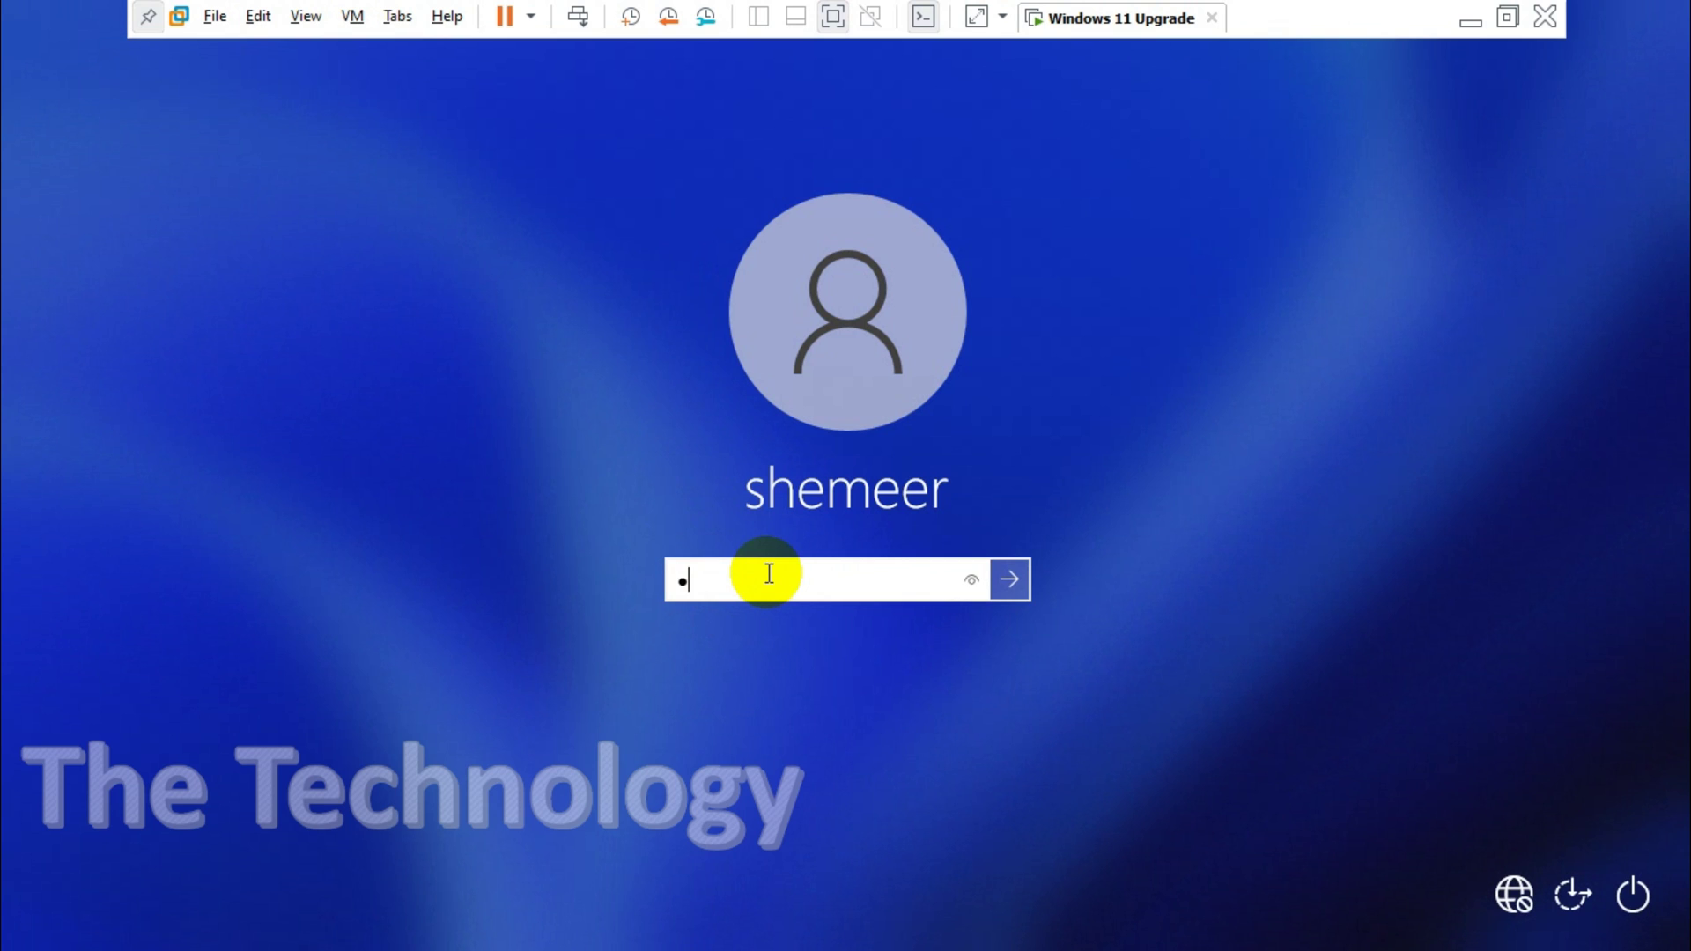
{"action": "key", "text": "BackSpace"}
{"action": "type", "text": "••••"}
{"action": "key", "text": "Return"}
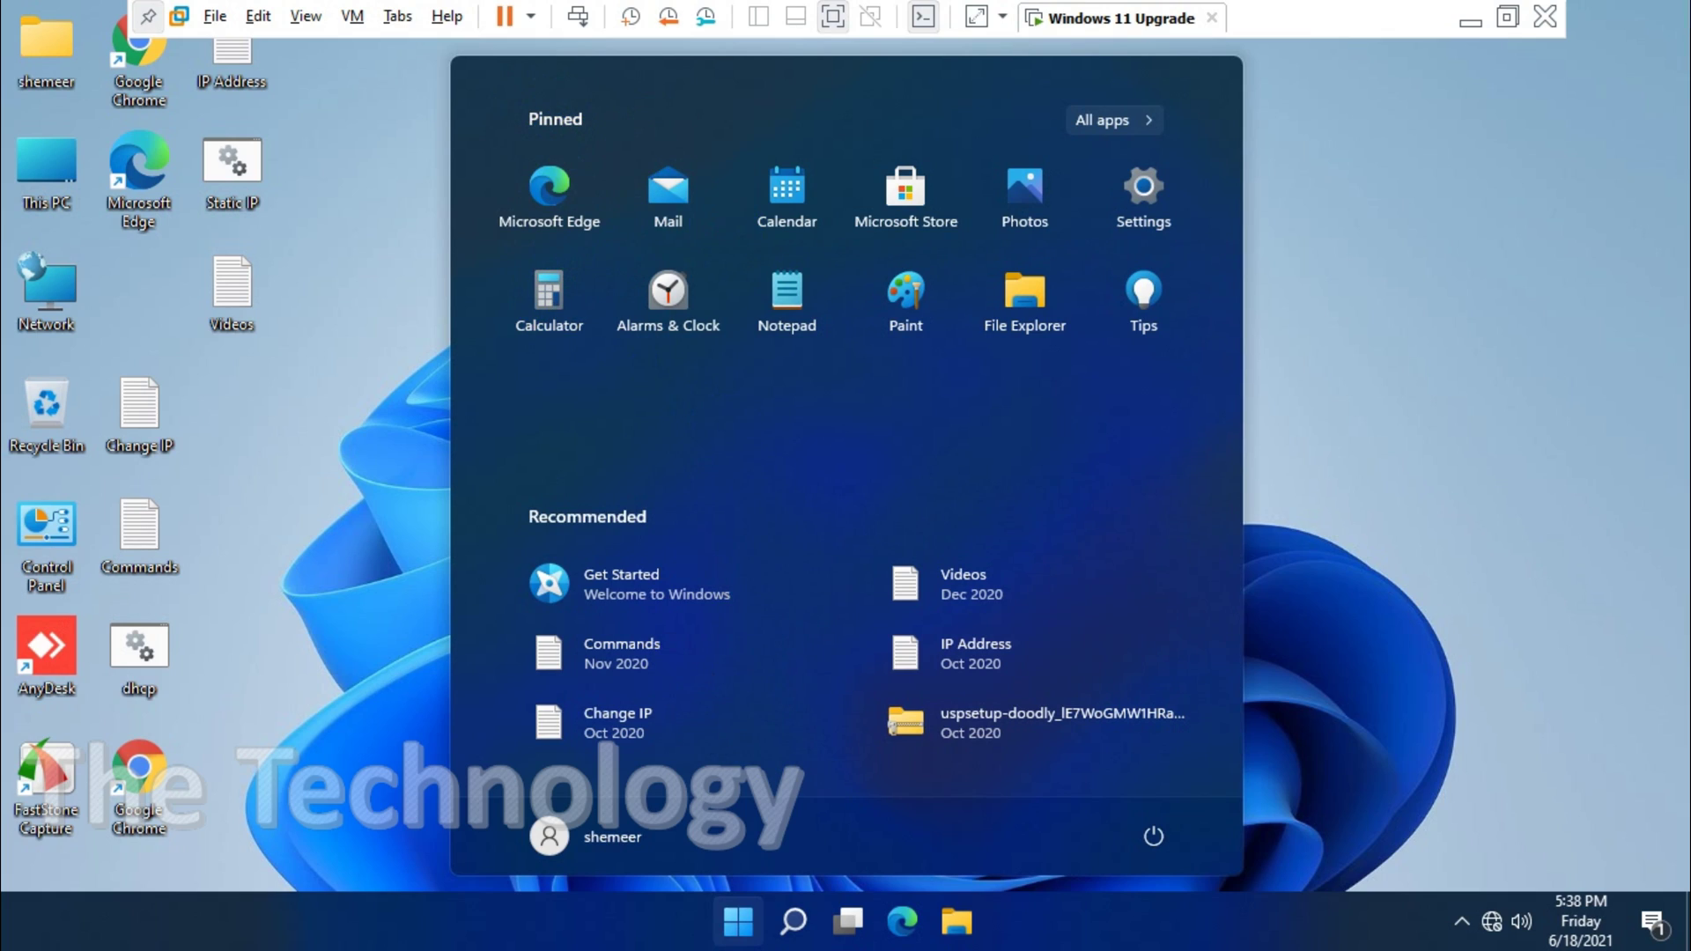
- Close the Start menu, reopen and close it, then refresh the Windows 11 desktop
{"action": "left_click", "coordinate": [262, 395]}
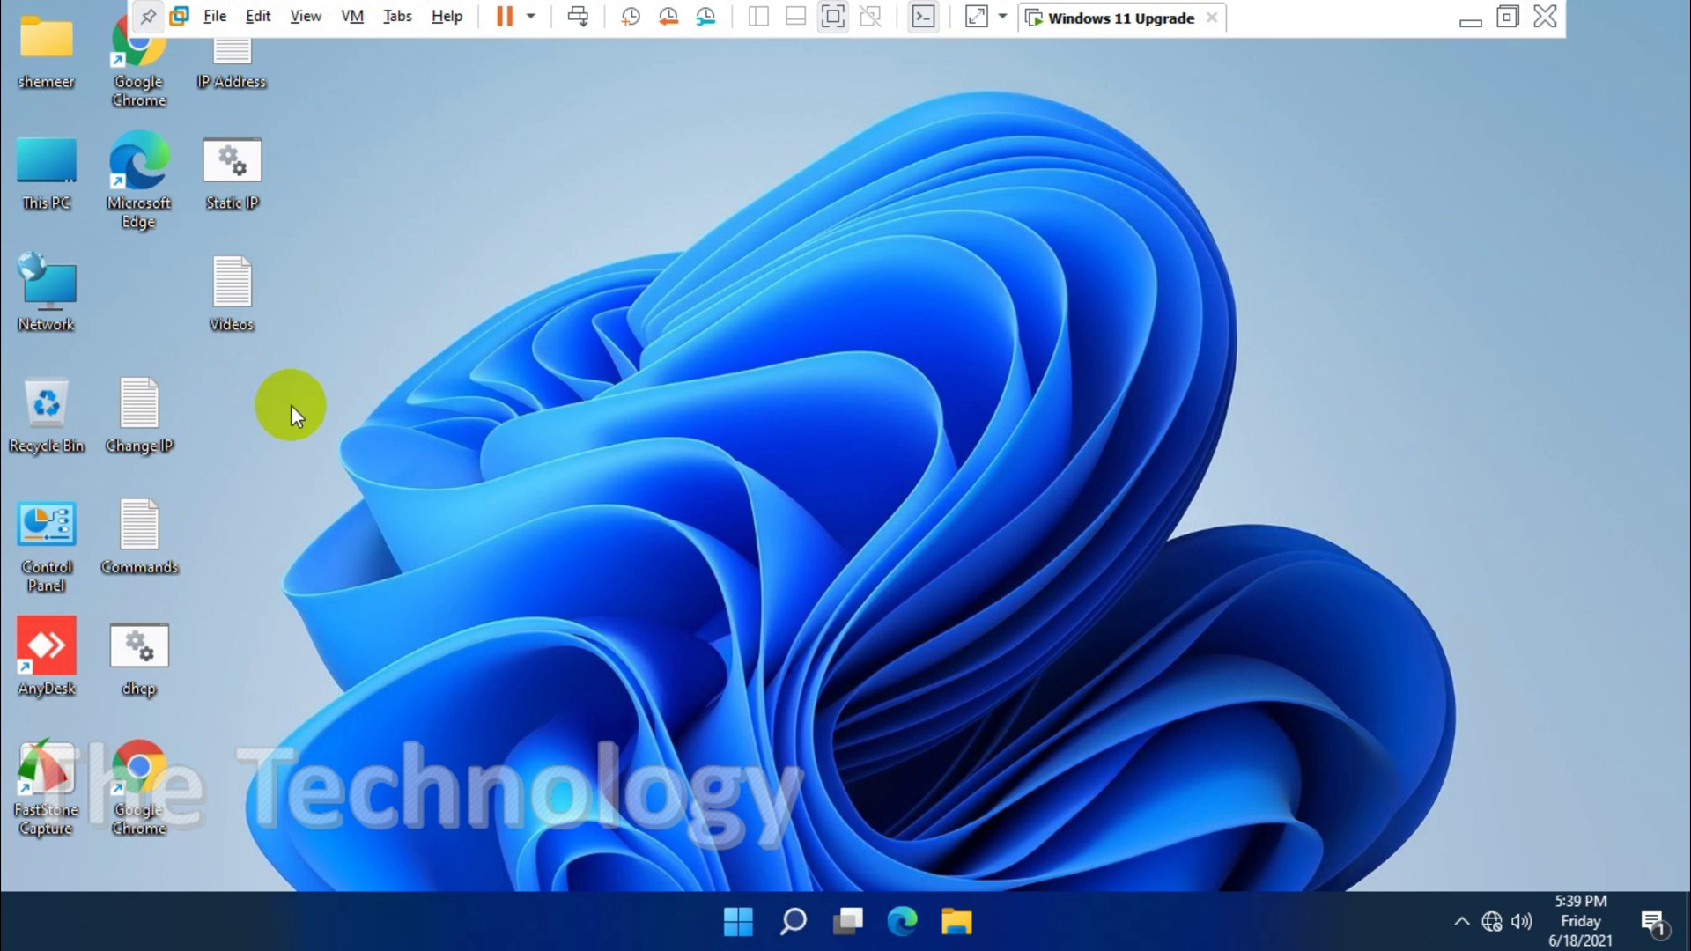
{"action": "right_click", "coordinate": [264, 396]}
{"action": "left_click", "coordinate": [963, 859]}
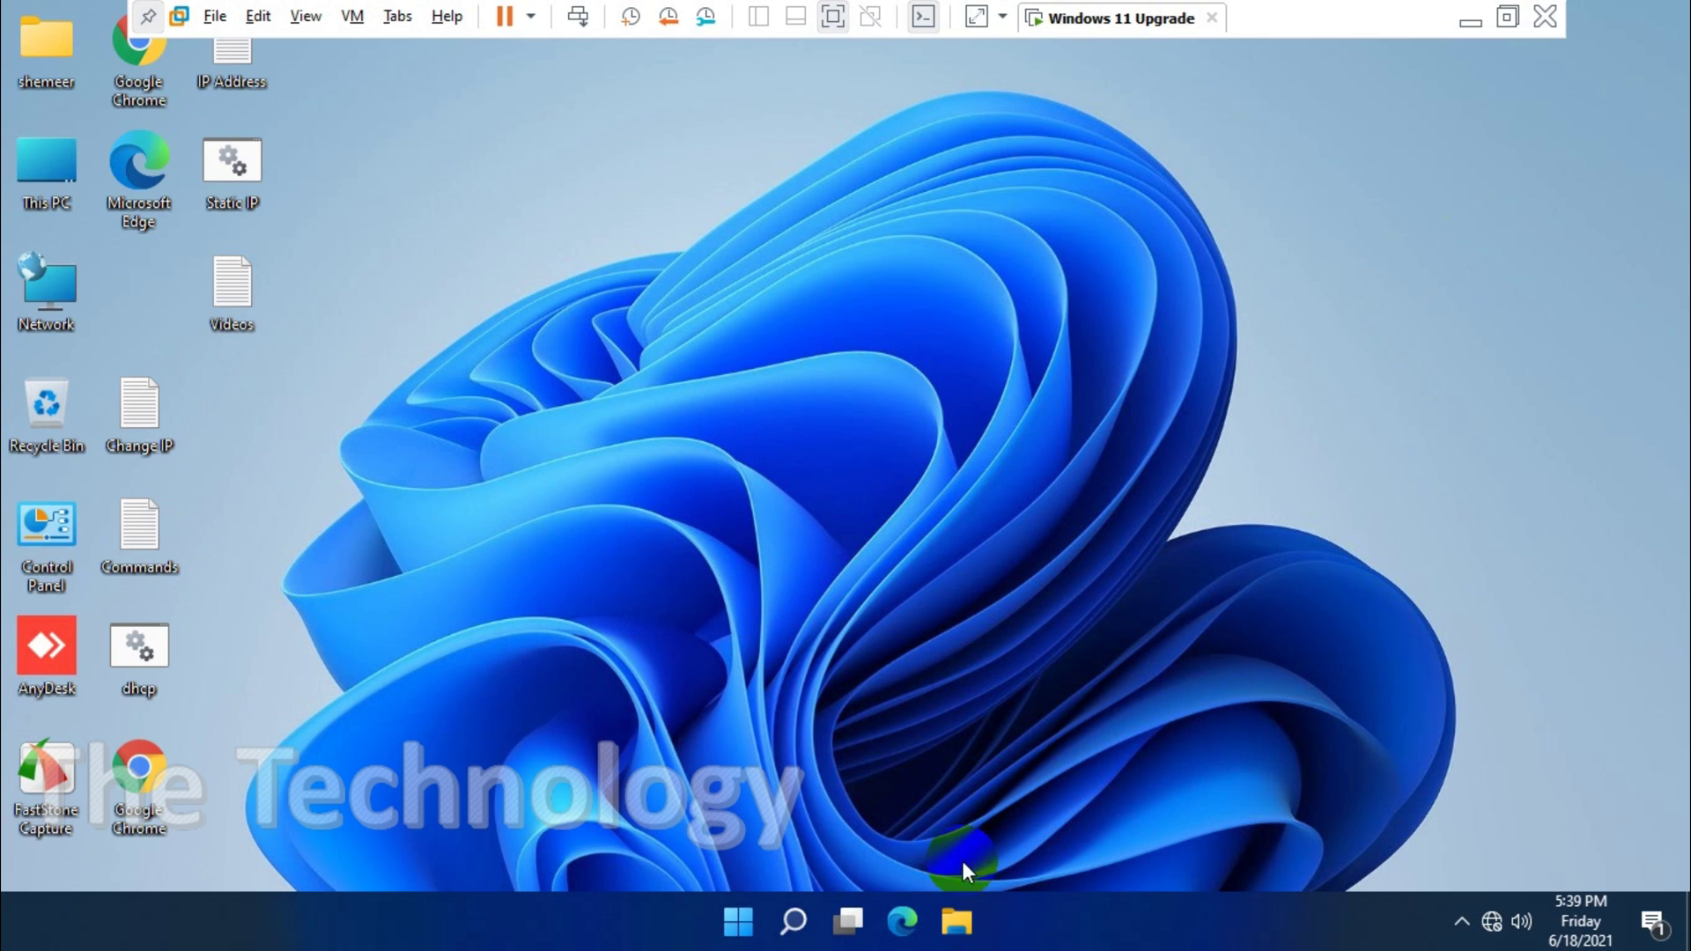
{"action": "left_click", "coordinate": [739, 923]}
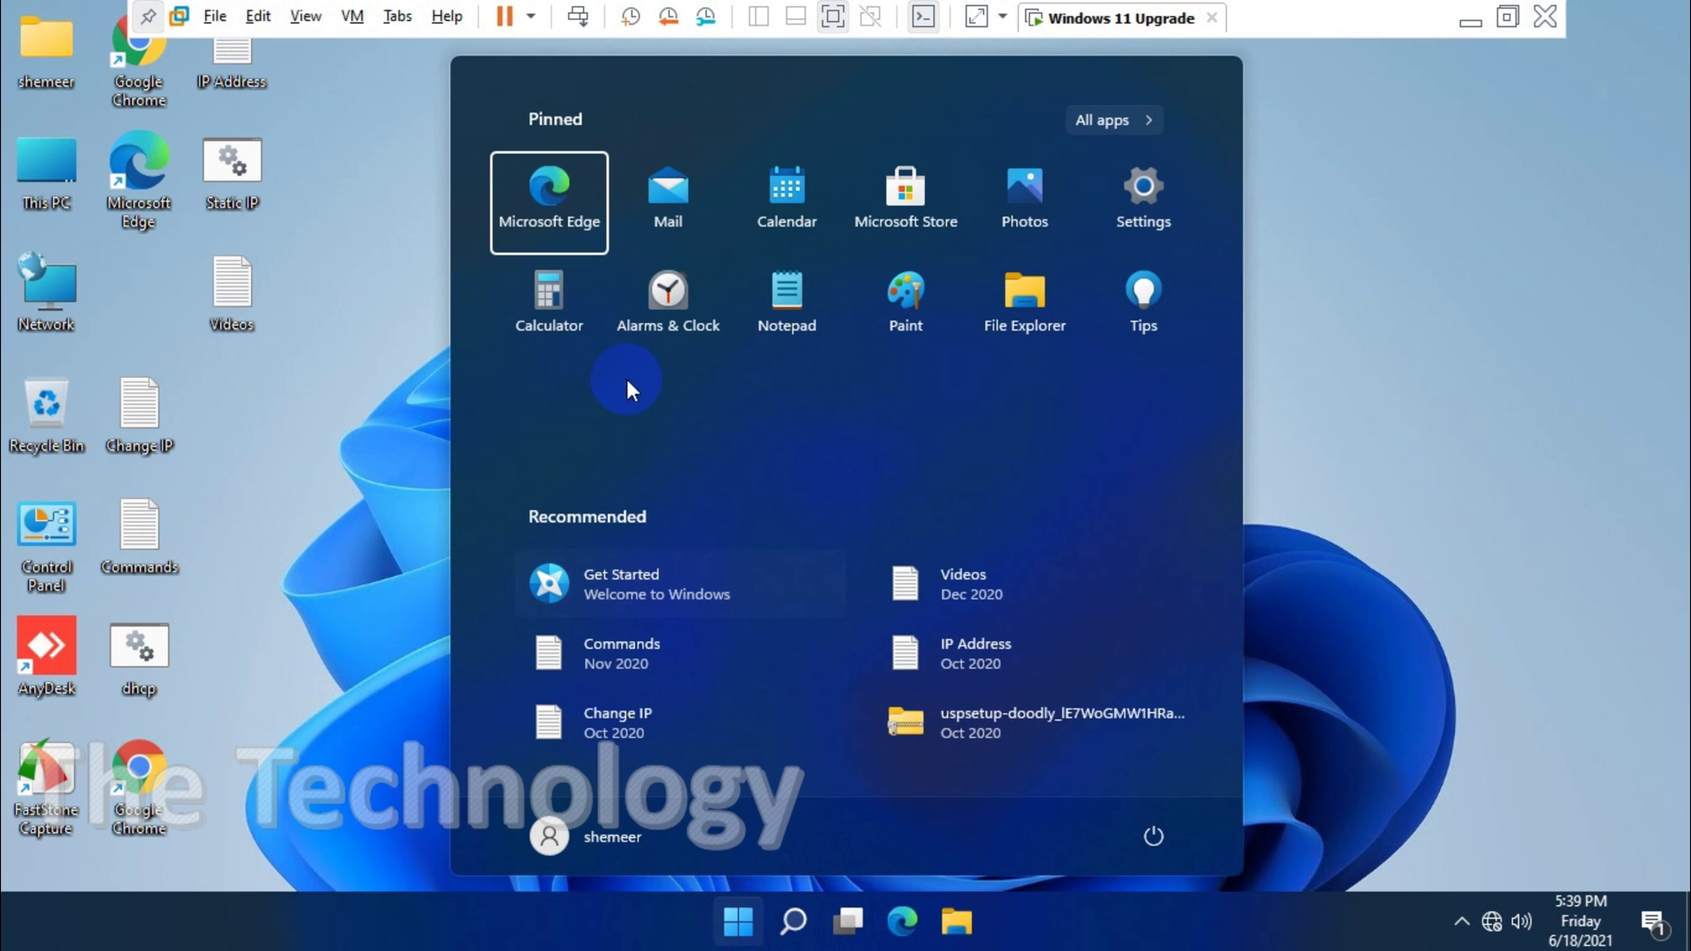
{"action": "left_click", "coordinate": [298, 256]}
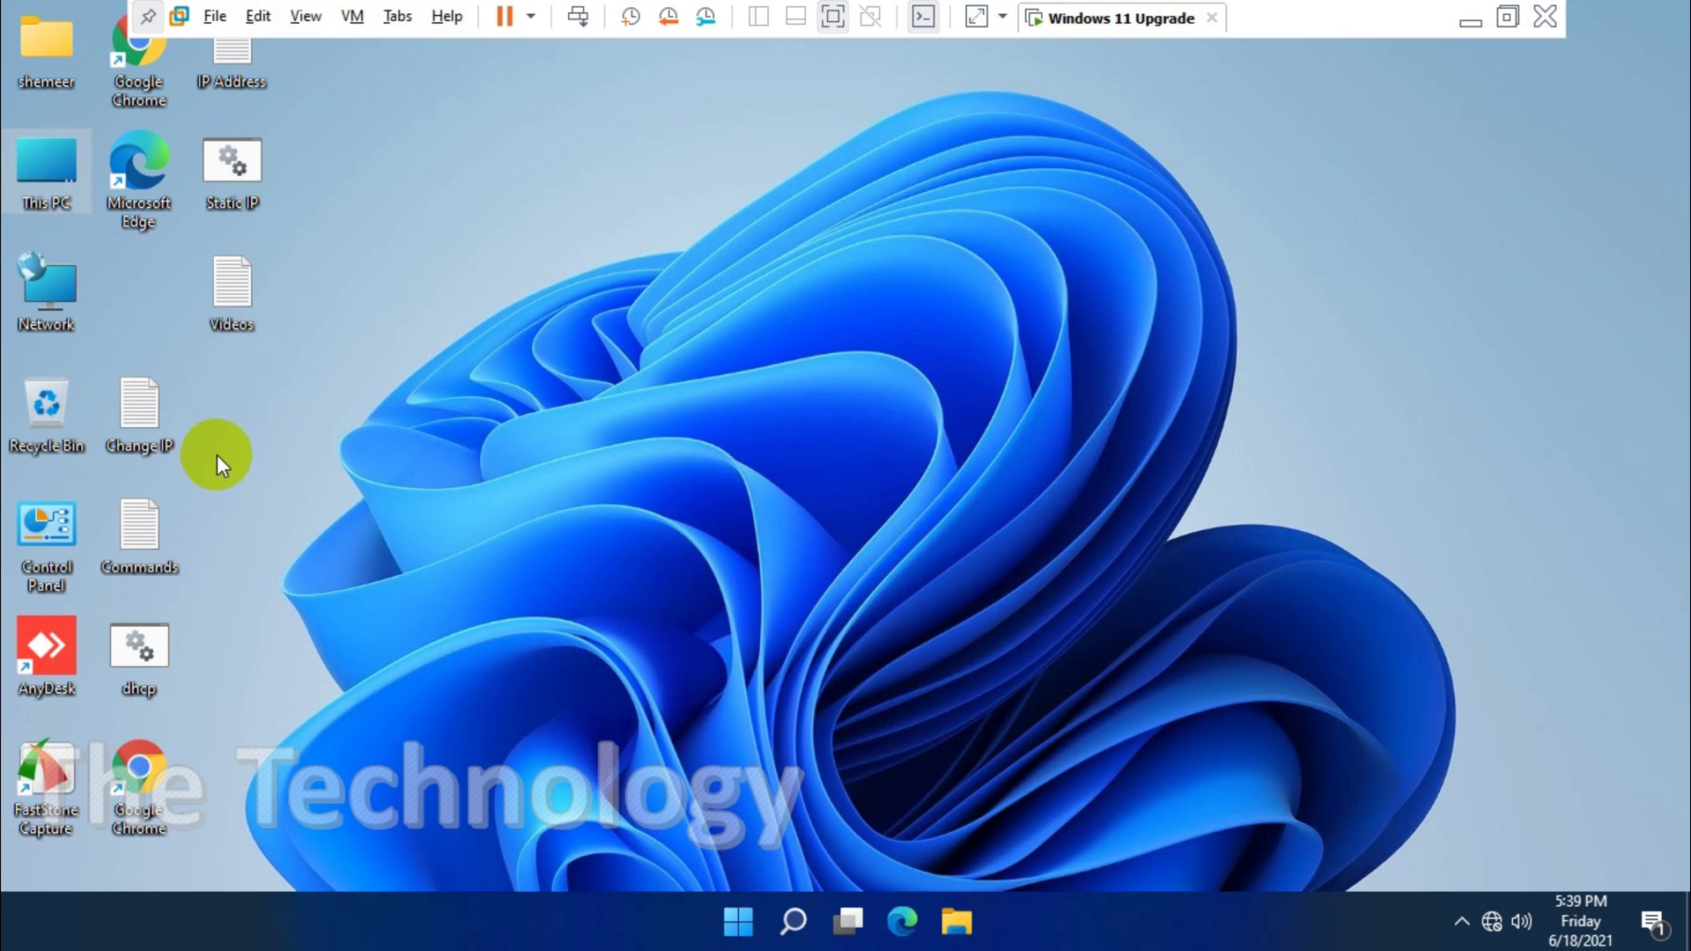
{"action": "right_click", "coordinate": [616, 347]}
{"action": "left_click", "coordinate": [722, 421]}
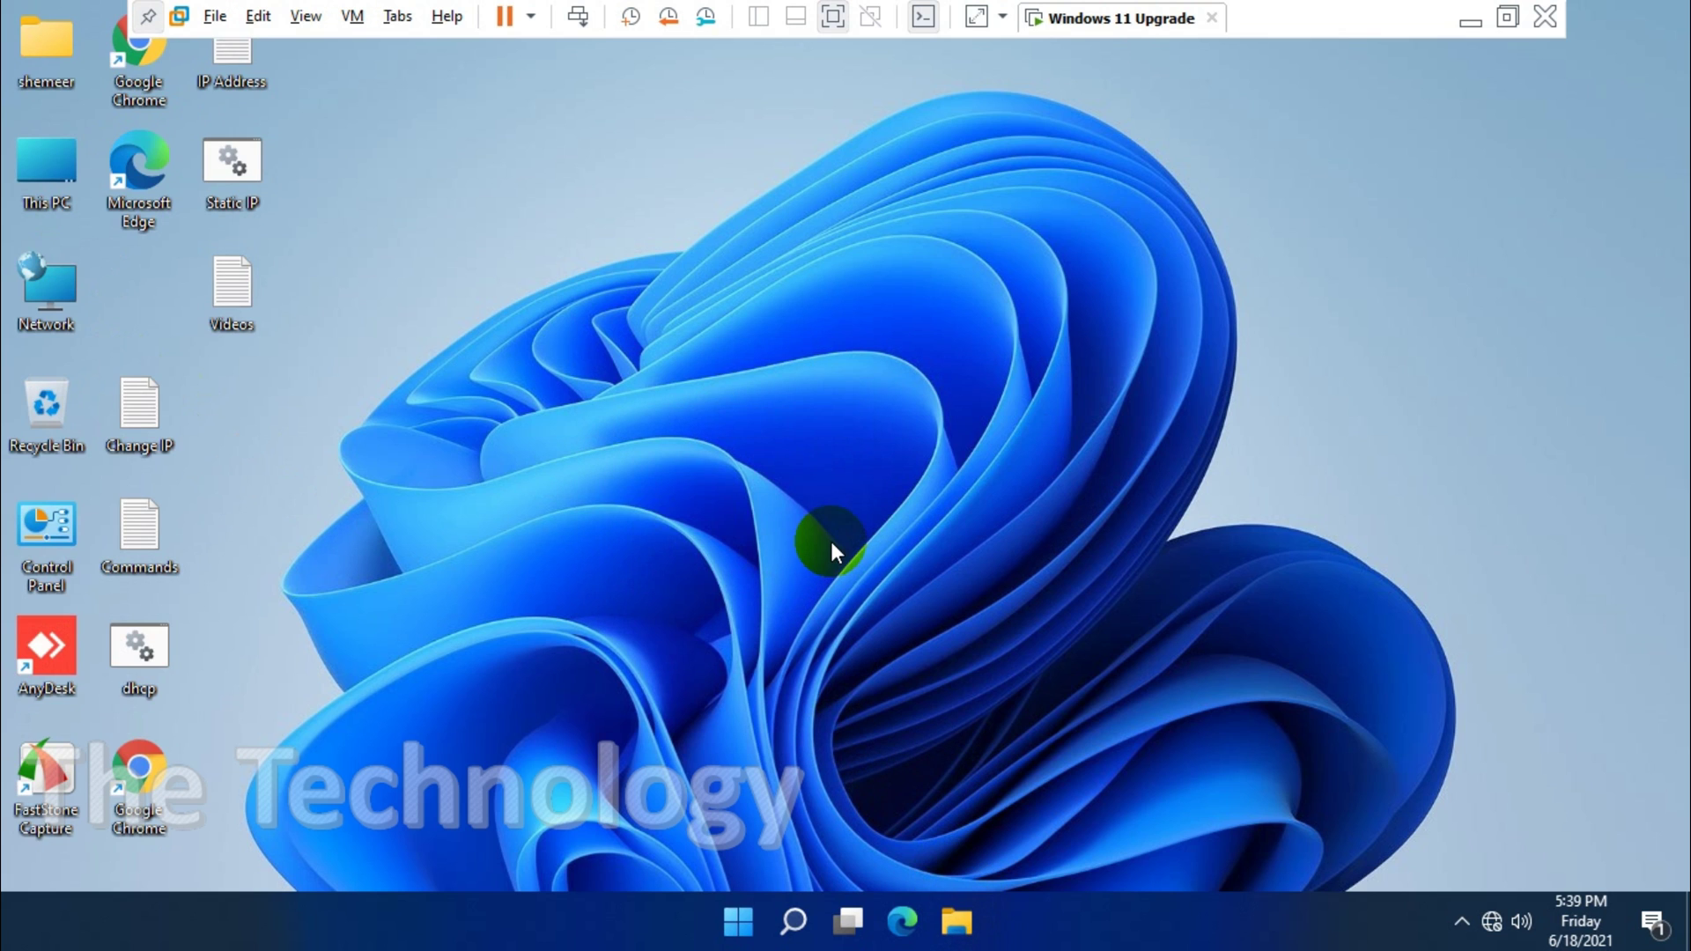
- Check Quick access folders in File Explorer, then minimize it and dismiss its jump list
{"action": "left_click", "coordinate": [944, 909]}
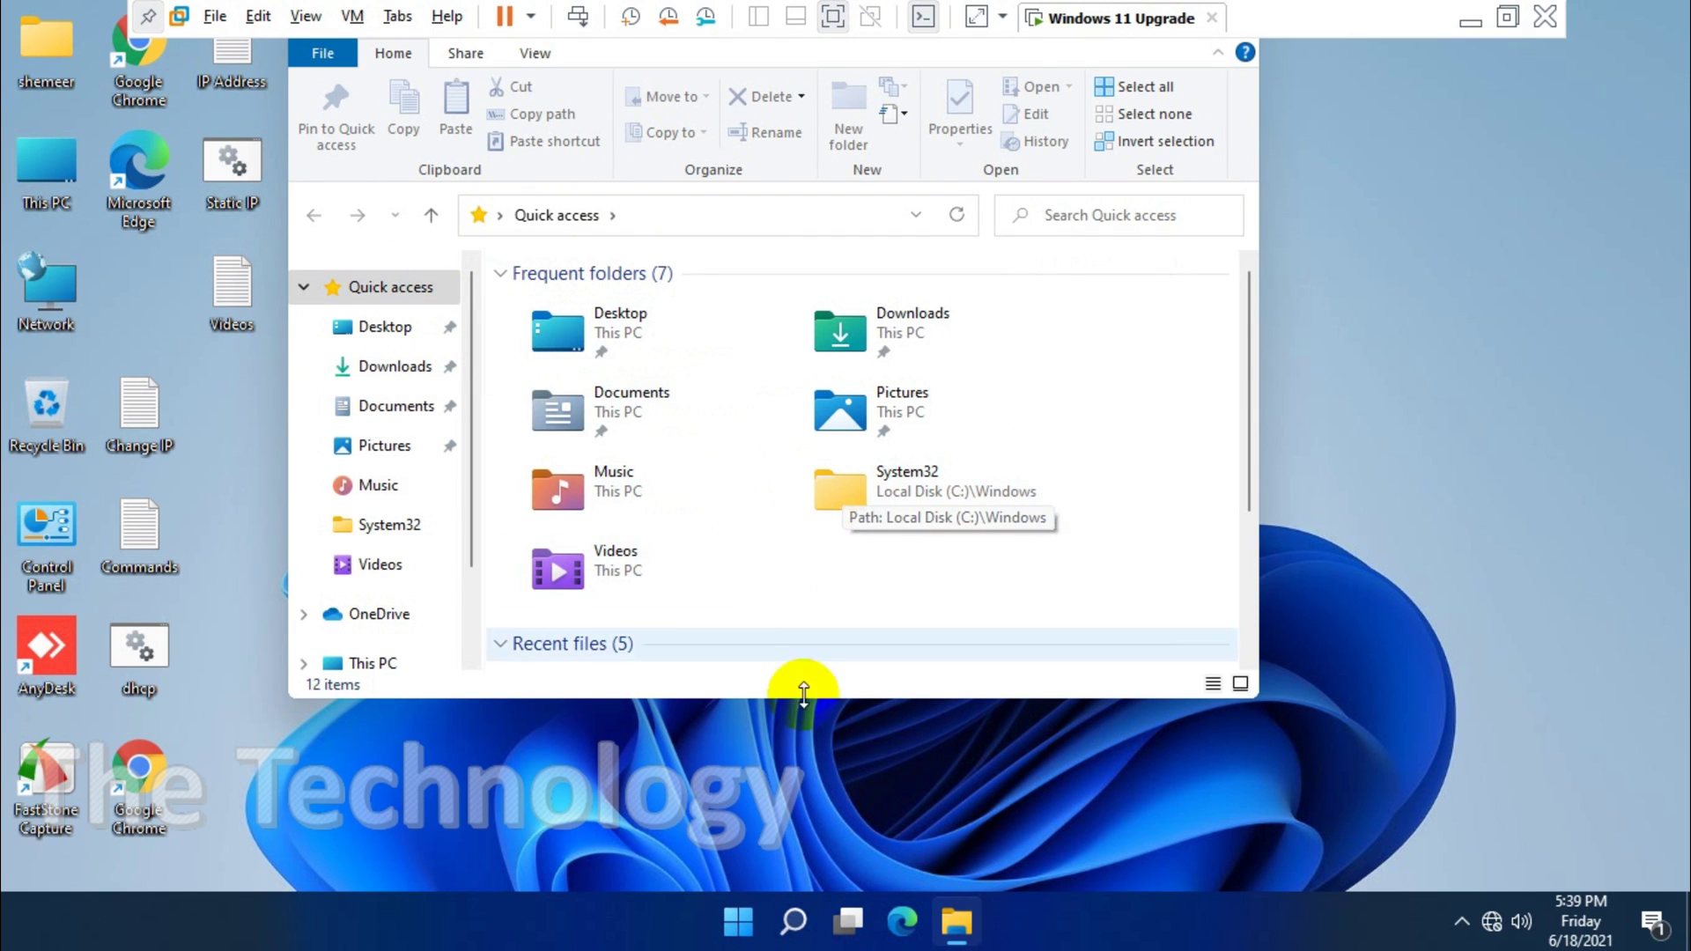
{"action": "left_click", "coordinate": [960, 921]}
{"action": "right_click", "coordinate": [961, 922]}
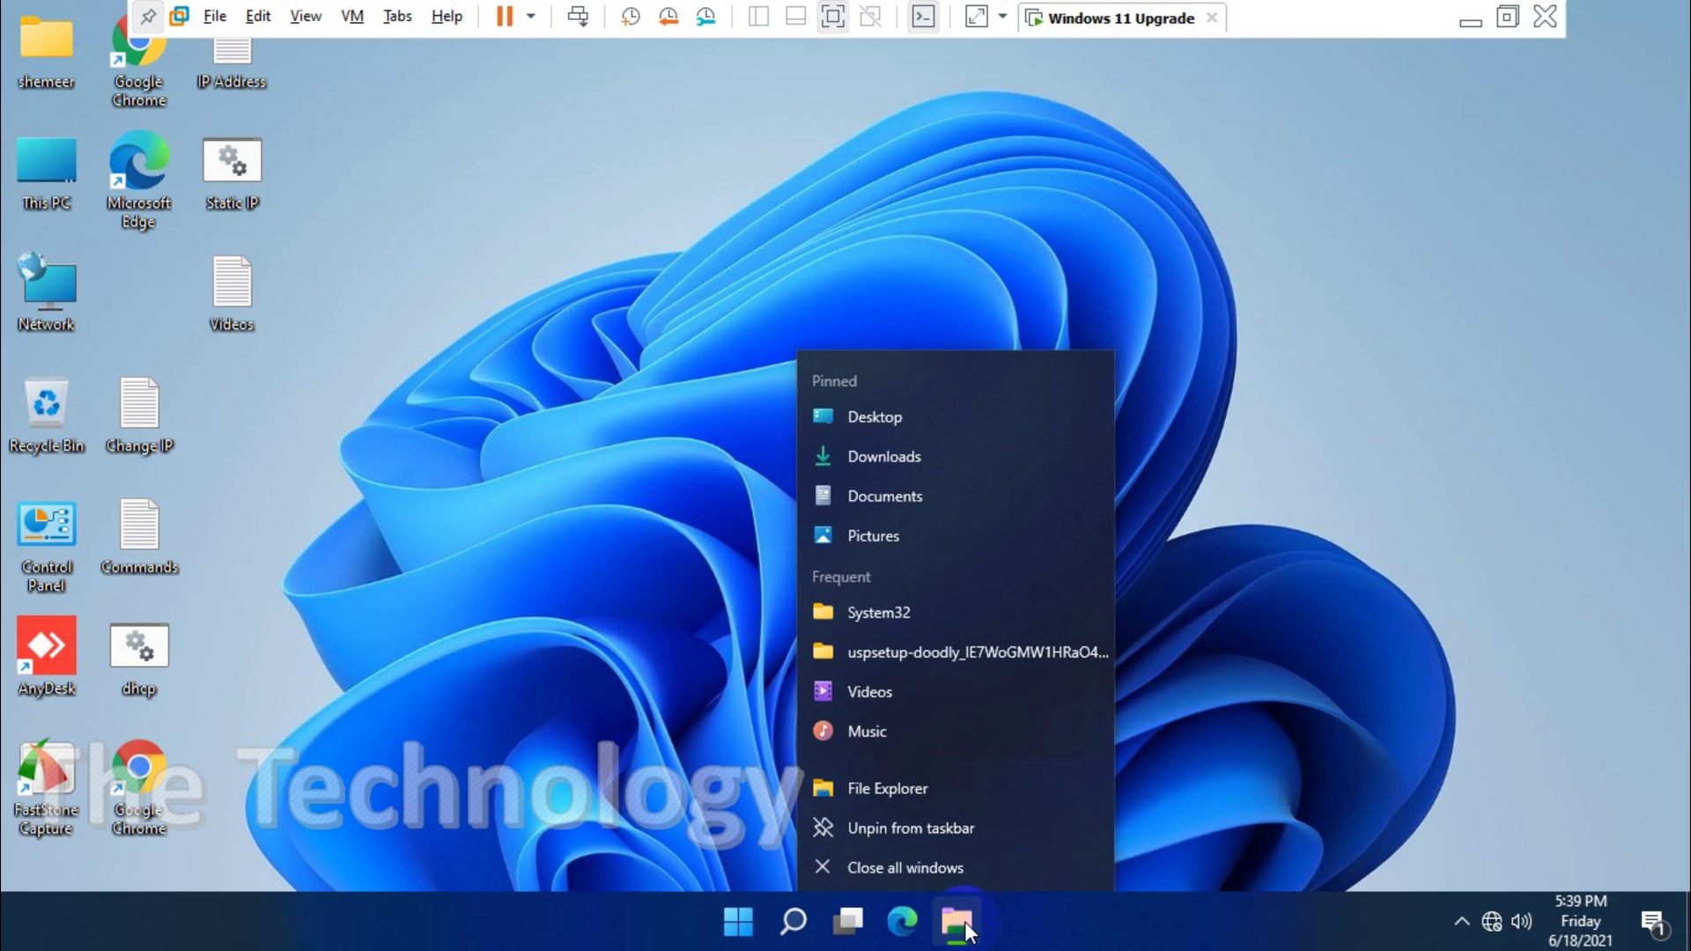
{"action": "left_click", "coordinate": [531, 458]}
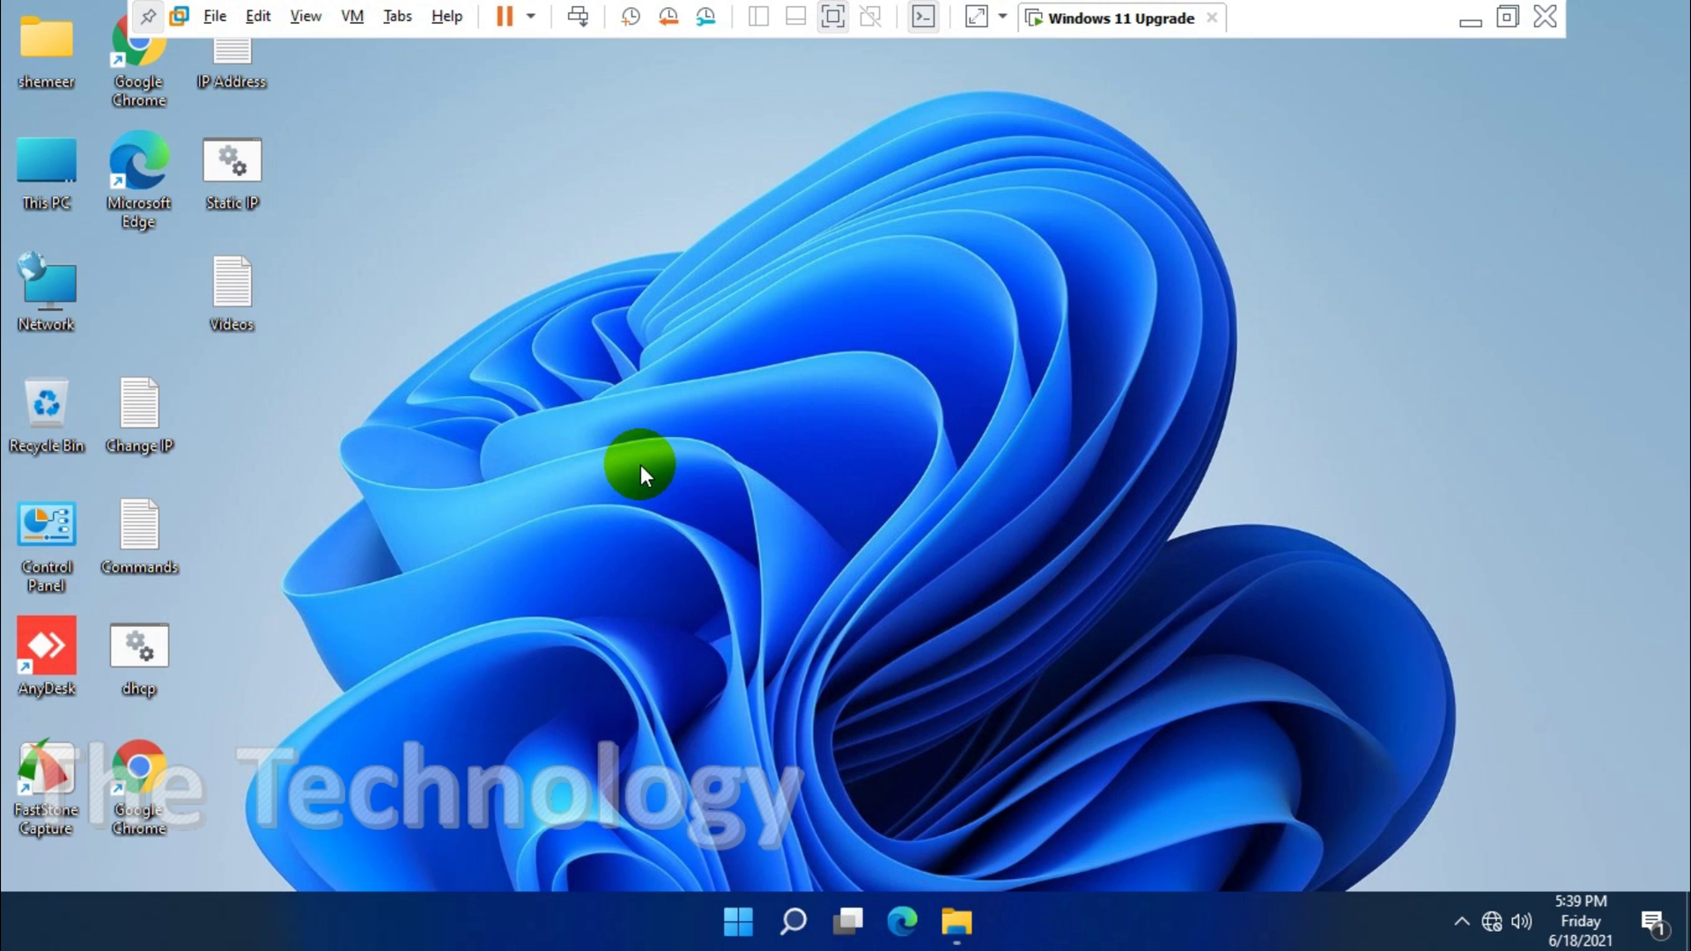